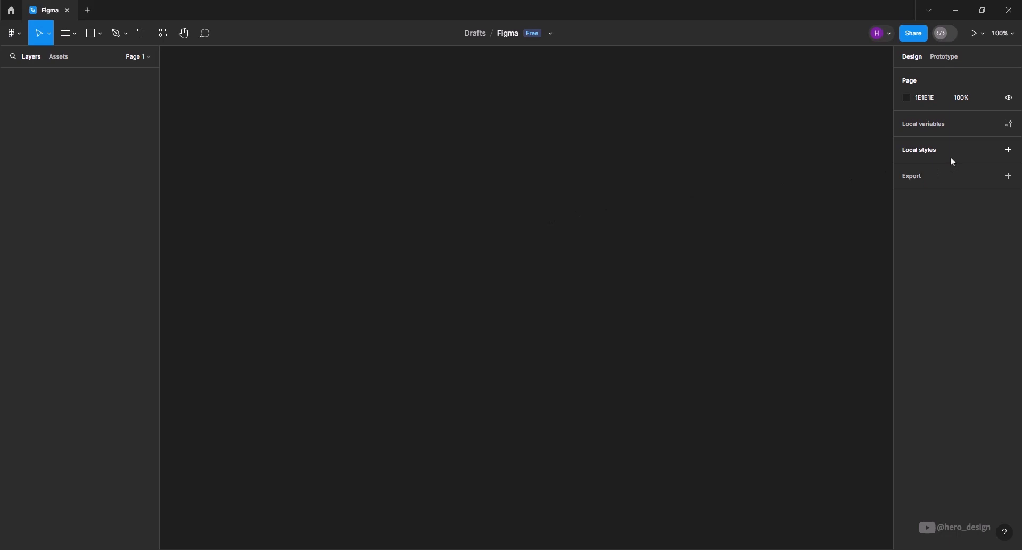
Create a local text style named Heading using Inter Bold at size 48, and review its settings.
{"action": "left_click", "coordinate": [1009, 150]}
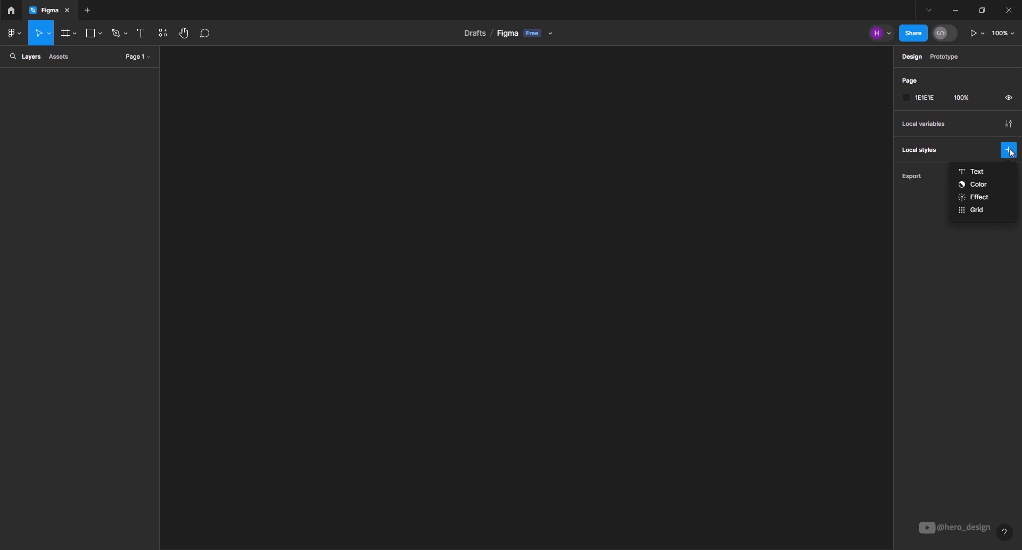
{"action": "left_click", "coordinate": [974, 171]}
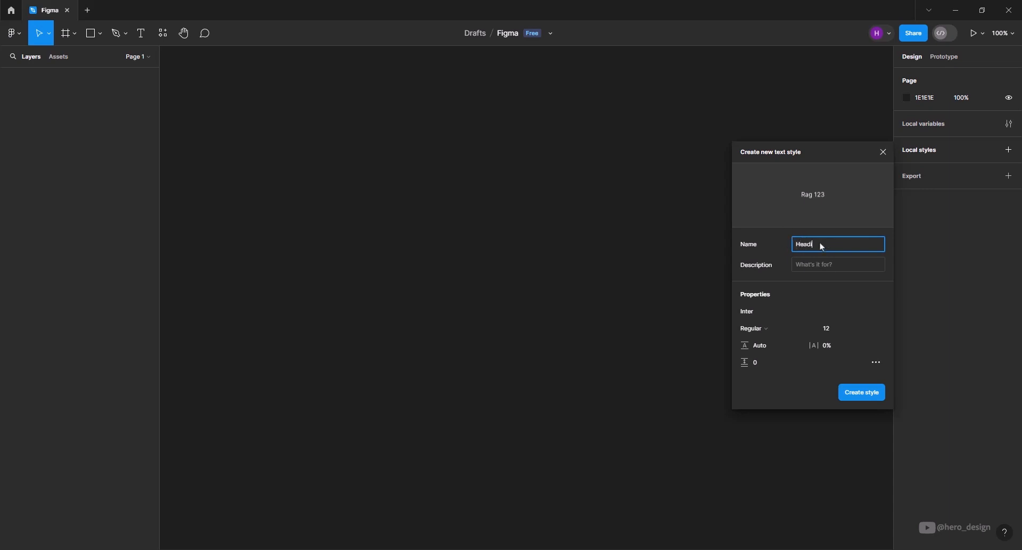
{"action": "left_click", "coordinate": [796, 298]}
{"action": "left_click", "coordinate": [777, 332]}
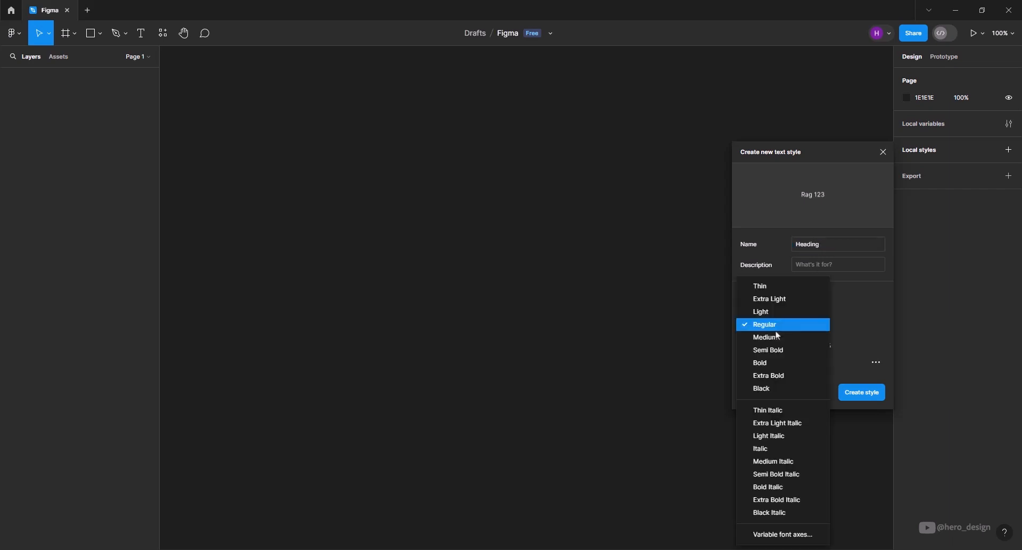
{"action": "left_click", "coordinate": [767, 364]}
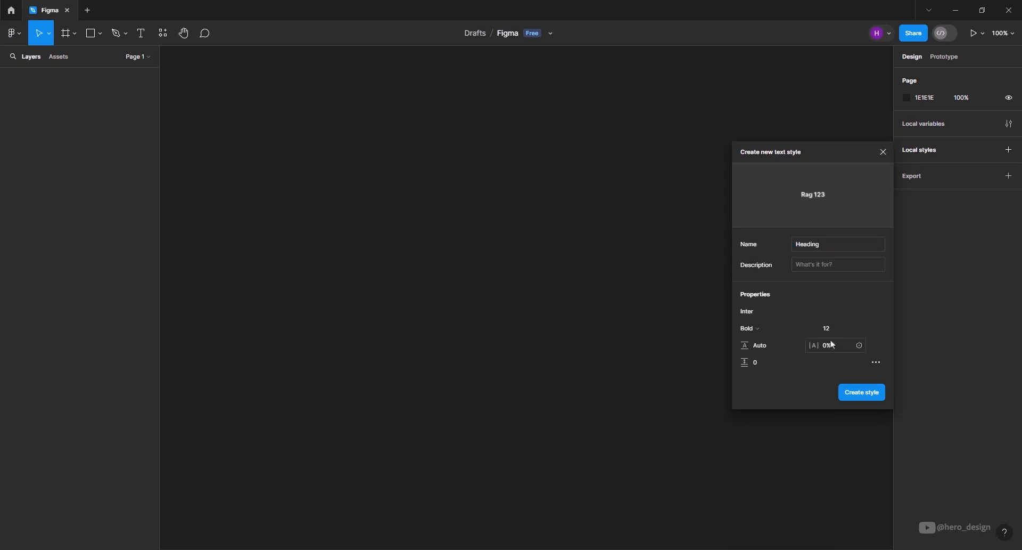
{"action": "left_click", "coordinate": [868, 329]}
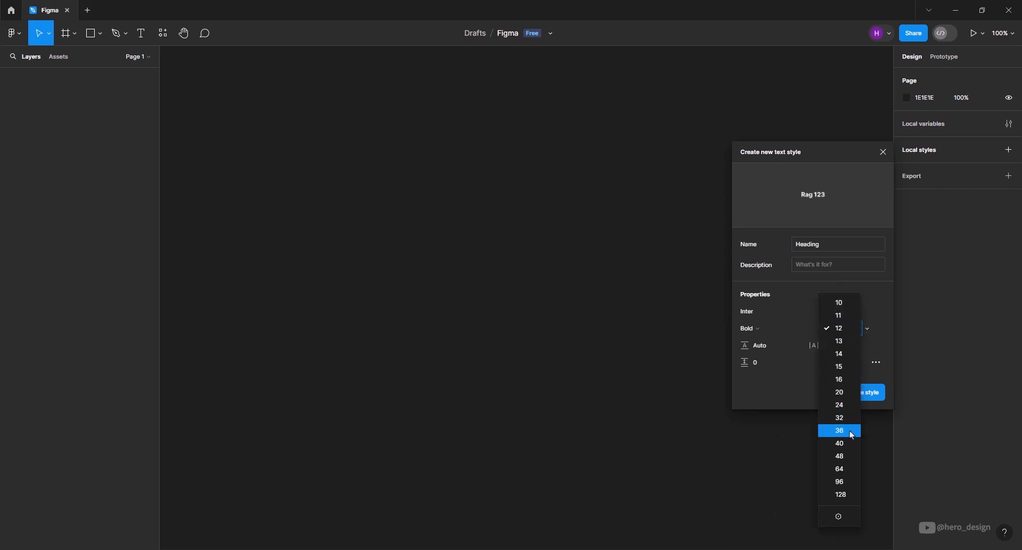
{"action": "left_click", "coordinate": [854, 457]}
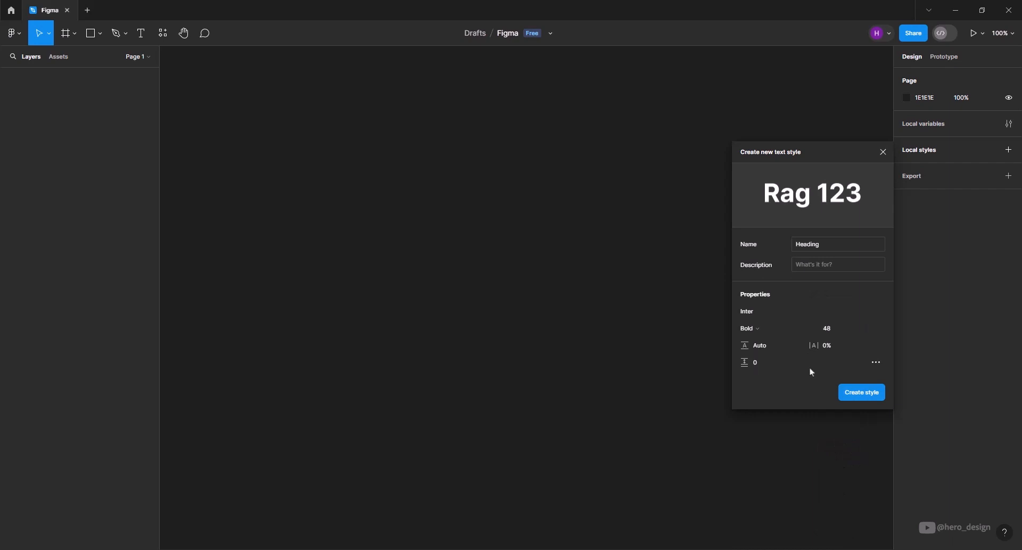
{"action": "left_click", "coordinate": [855, 390]}
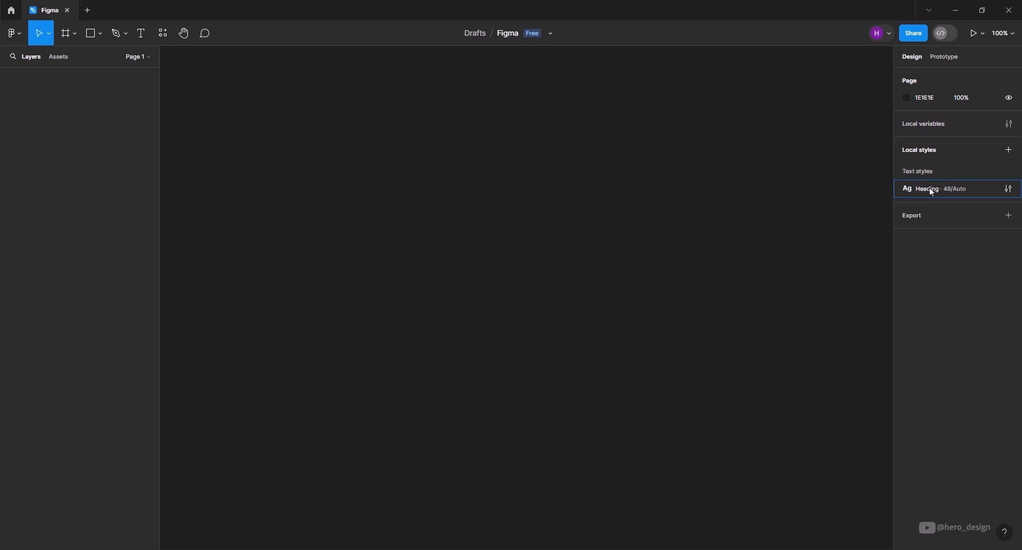
{"action": "left_click", "coordinate": [1011, 191]}
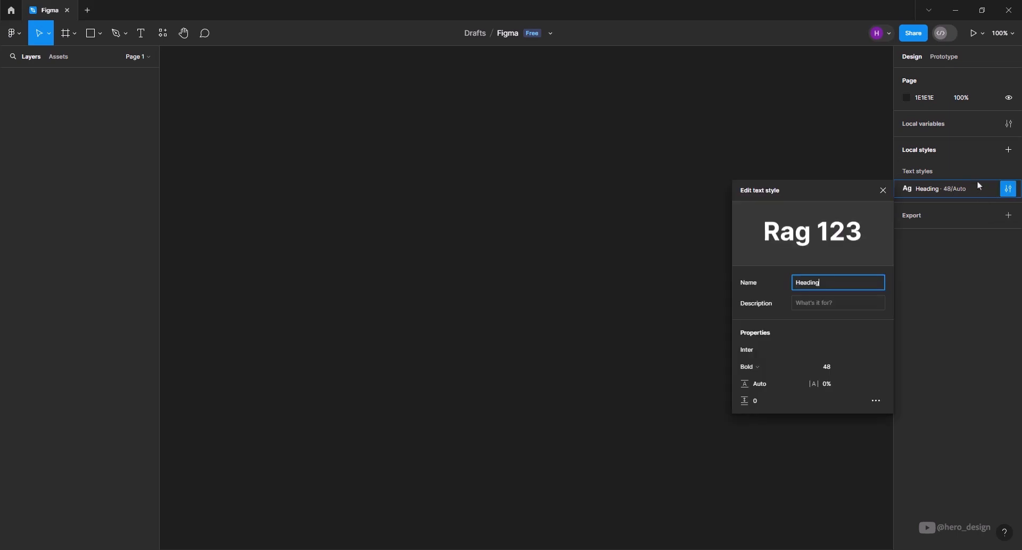
{"action": "left_click", "coordinate": [883, 191]}
Add a text layer reading "Heading" on the canvas and apply the Heading text style to it.
{"action": "left_click", "coordinate": [141, 33]}
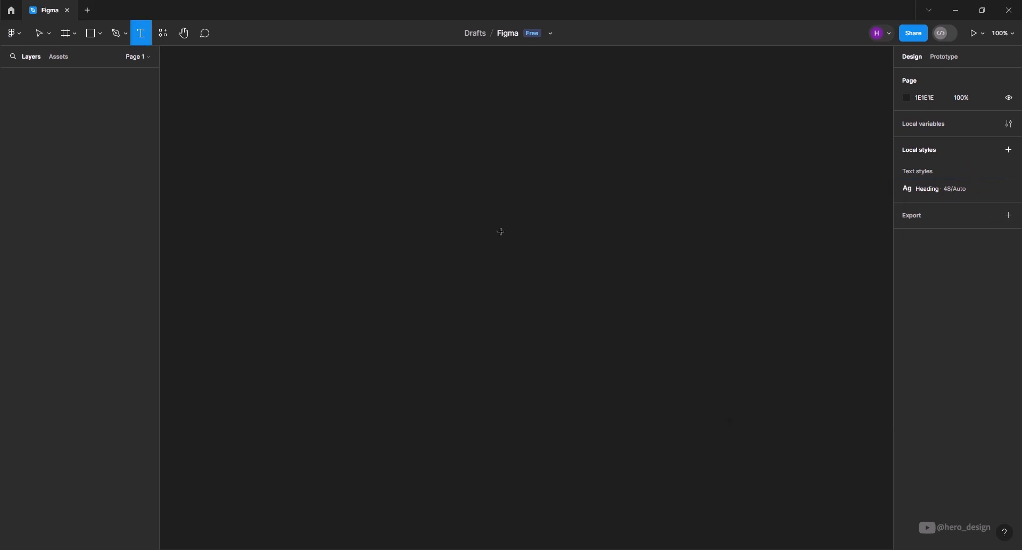
{"action": "left_click", "coordinate": [496, 228]}
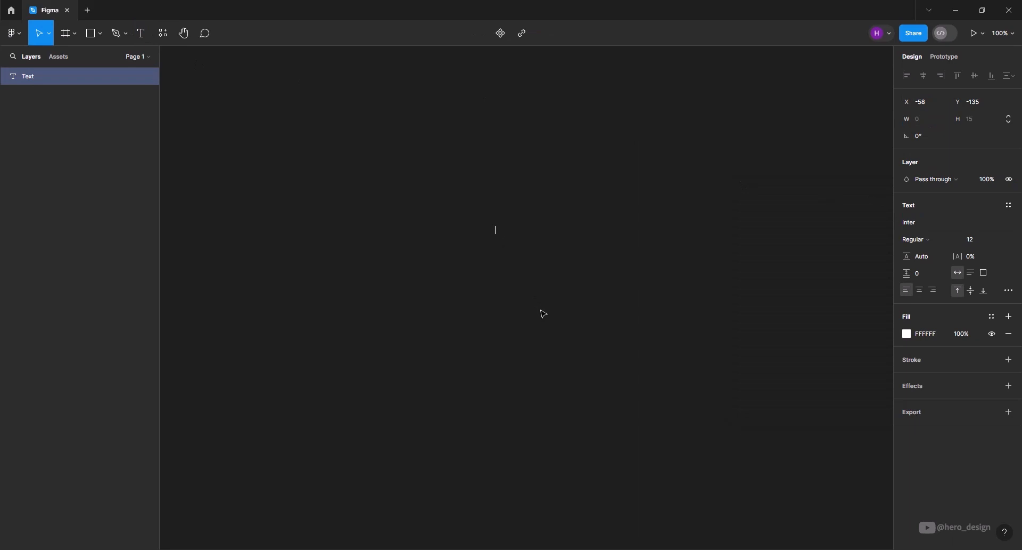
{"action": "type", "text": "Heading"}
{"action": "key", "text": "Escape"}
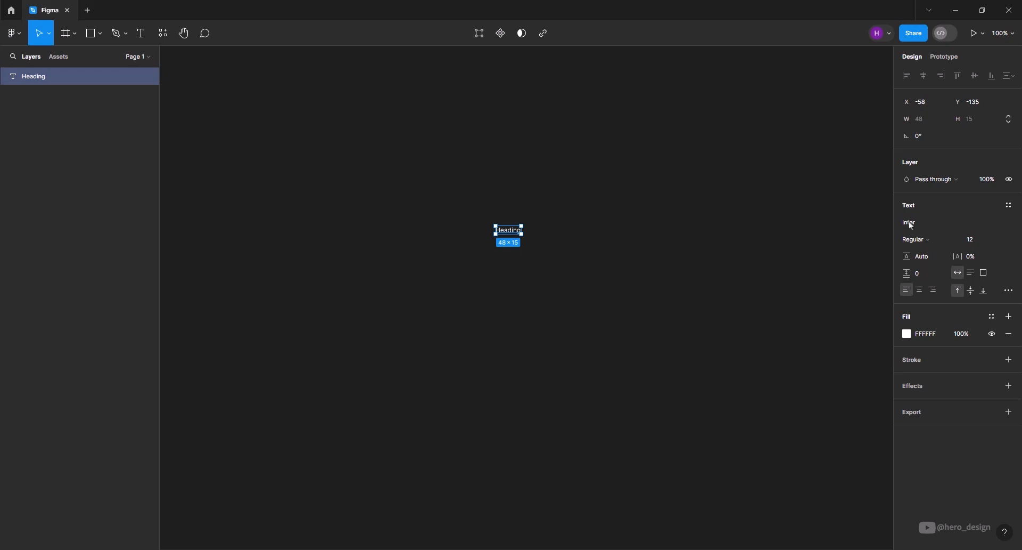
{"action": "left_click", "coordinate": [1009, 207]}
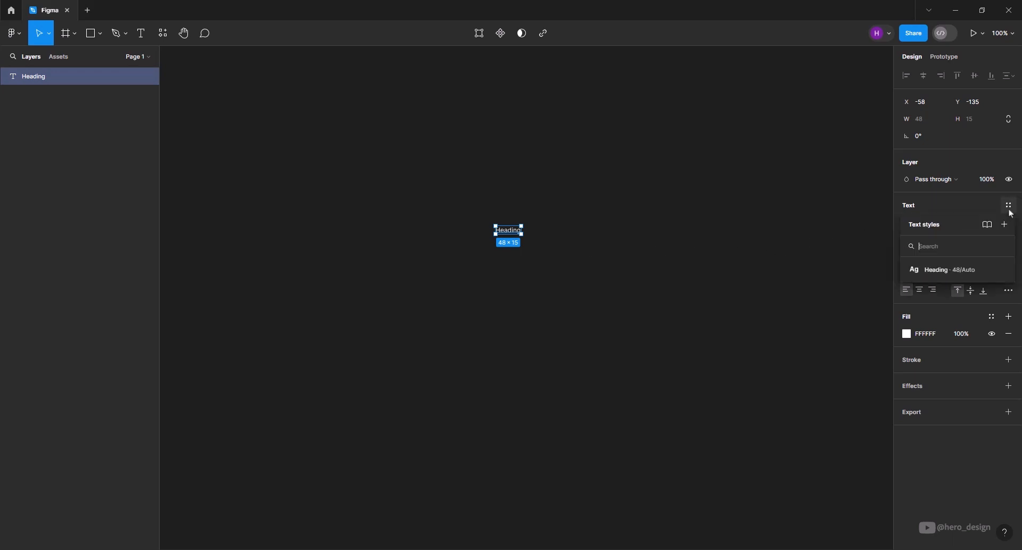
{"action": "left_click", "coordinate": [938, 271]}
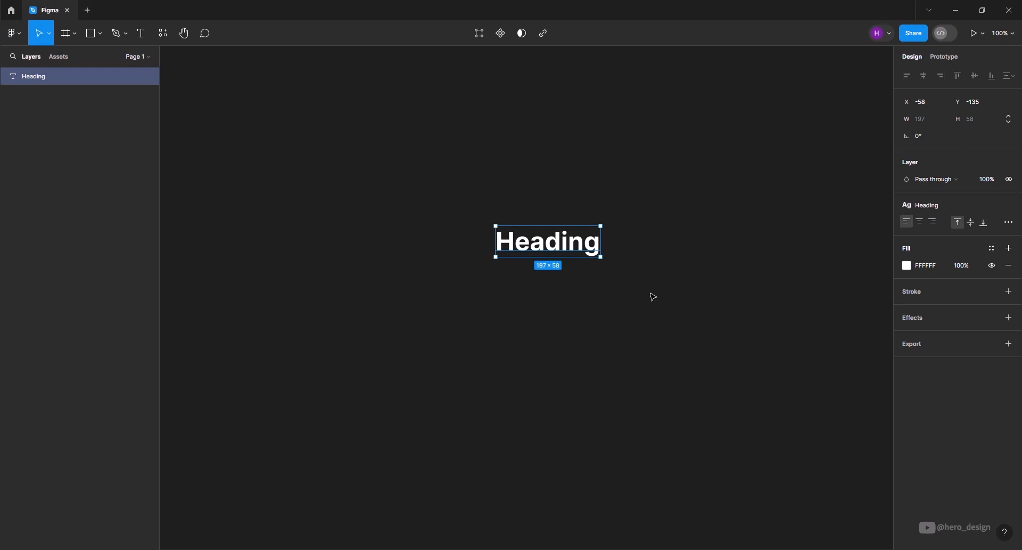
{"action": "left_click", "coordinate": [700, 252]}
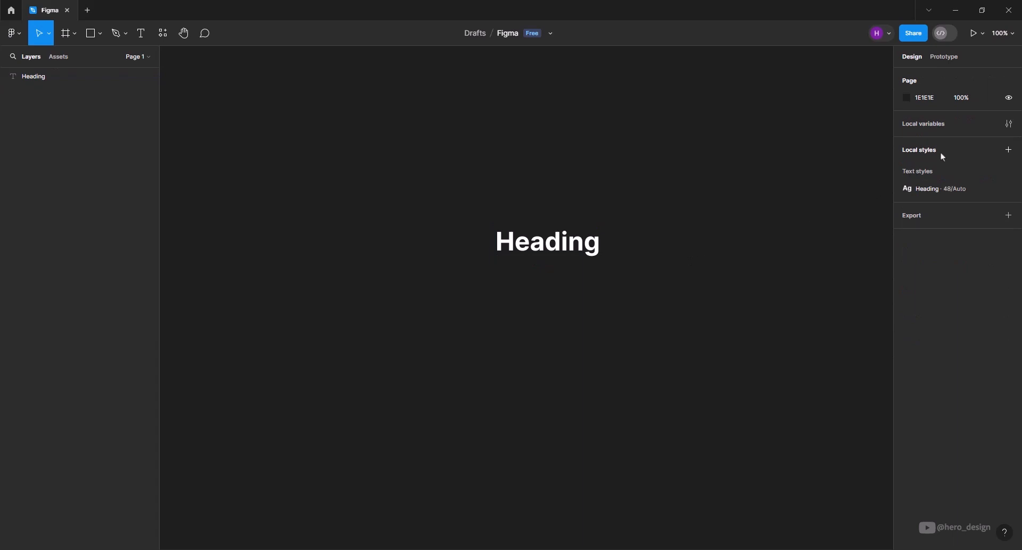
Create a local color style named Red with the color FF0000.
{"action": "left_click", "coordinate": [1010, 151]}
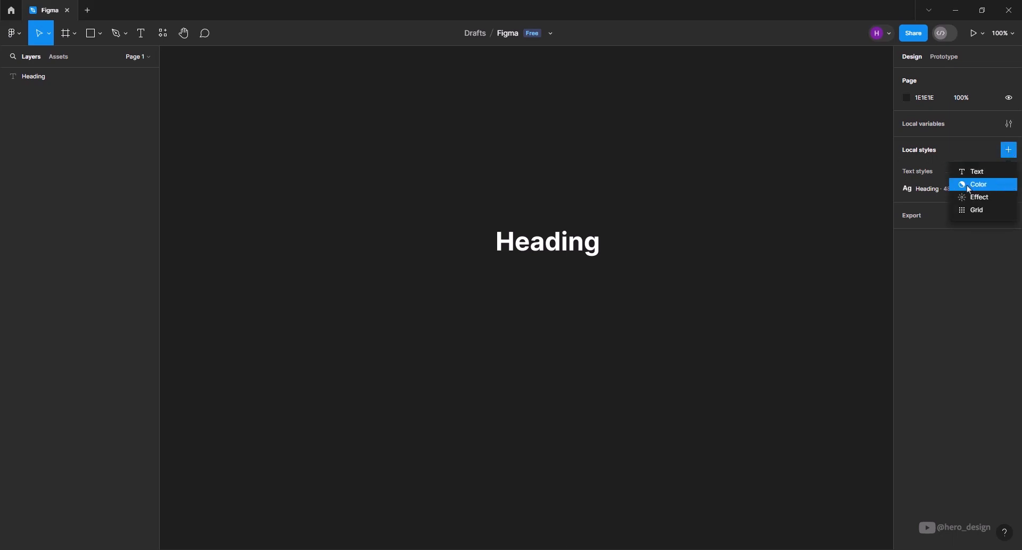
{"action": "left_click", "coordinate": [997, 185]}
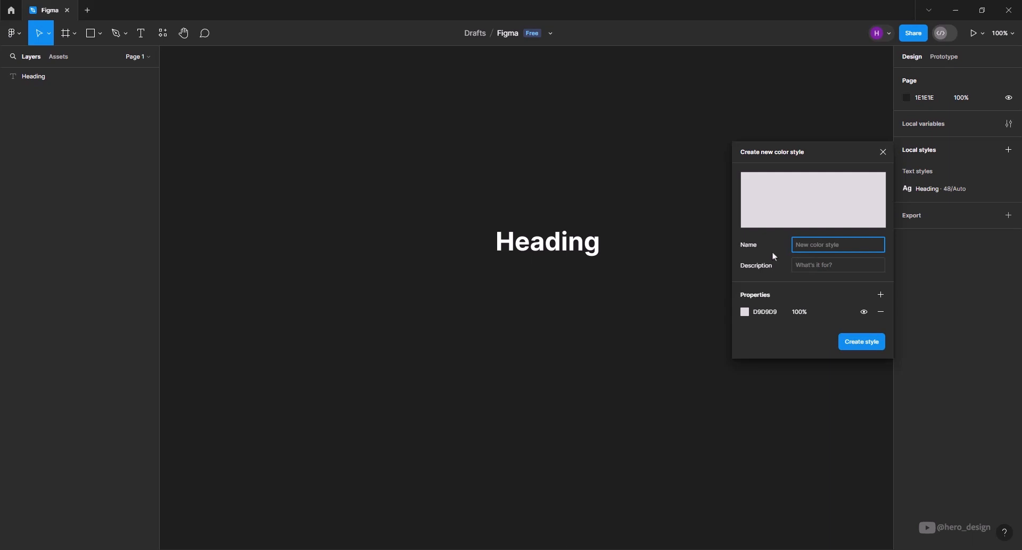
{"action": "type", "text": "Red"}
{"action": "left_click", "coordinate": [744, 313]}
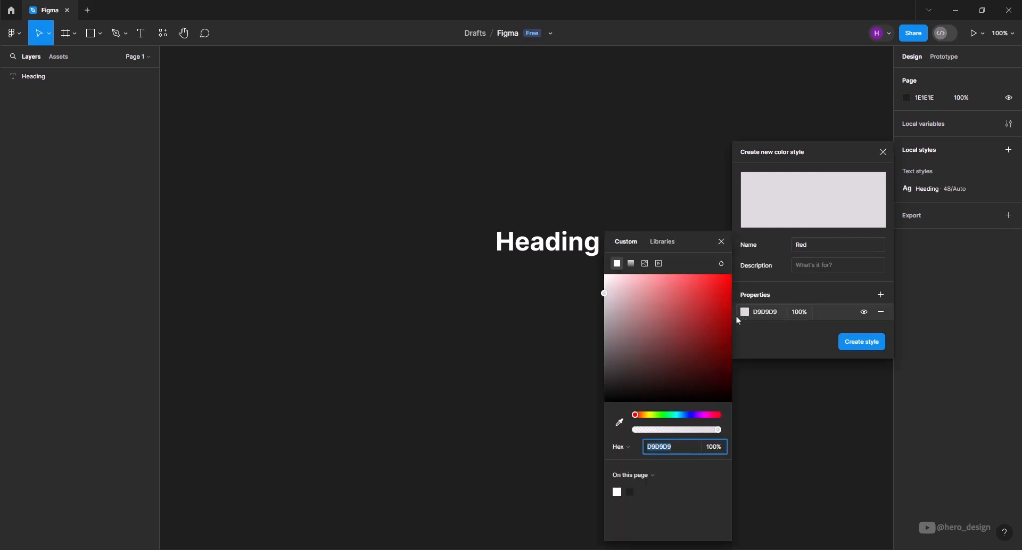
{"action": "left_click_drag", "start_coordinate": [686, 415], "coordinate": [732, 420]}
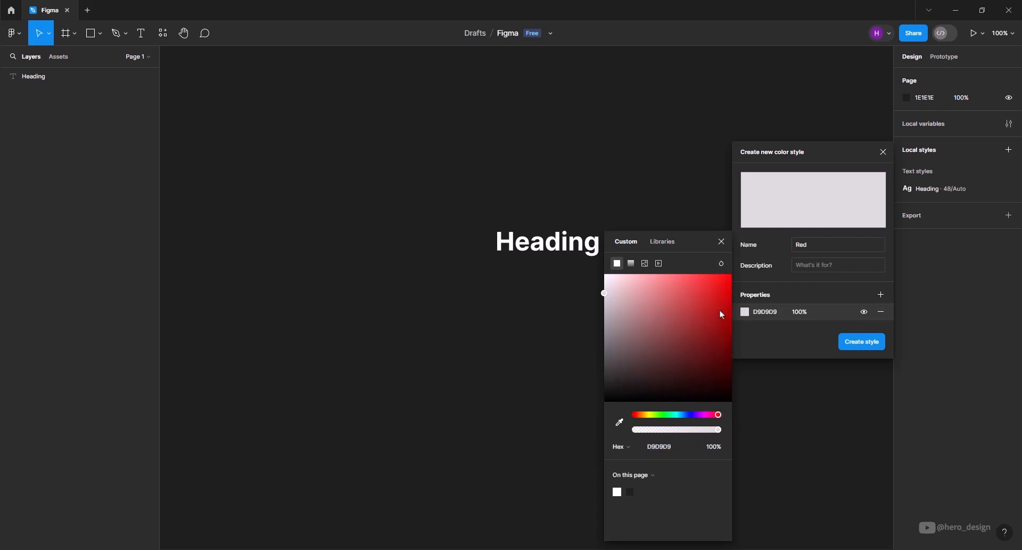
{"action": "left_click_drag", "start_coordinate": [722, 314], "coordinate": [735, 270]}
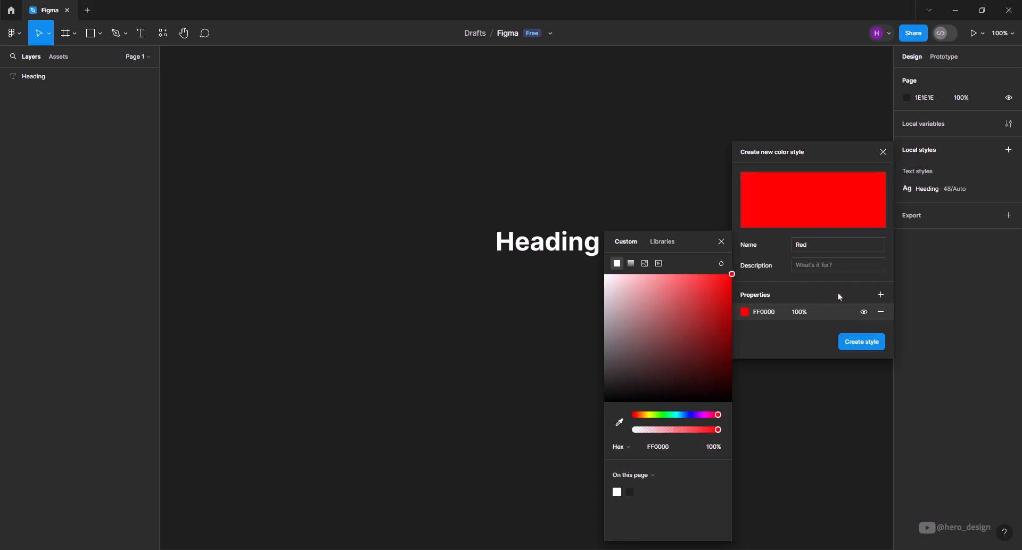
{"action": "left_click", "coordinate": [863, 341]}
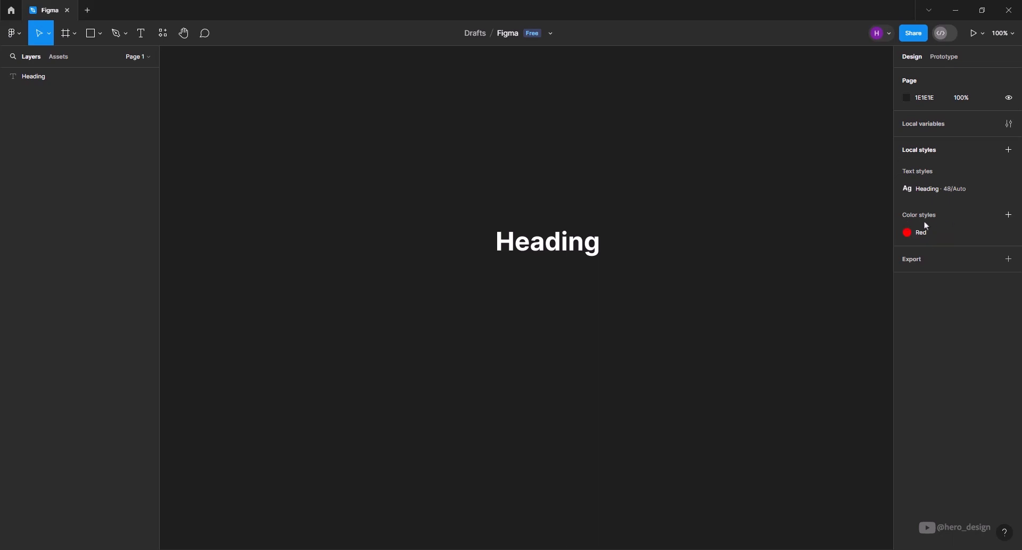
Create a second color style named Blue with the color 0047FF.
{"action": "left_click", "coordinate": [1009, 217]}
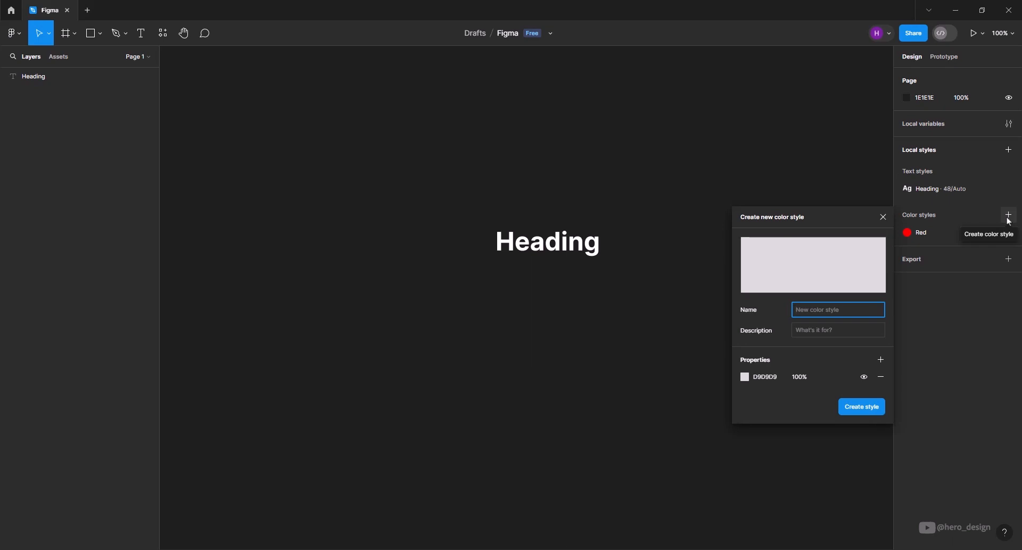
{"action": "type", "text": "Blue"}
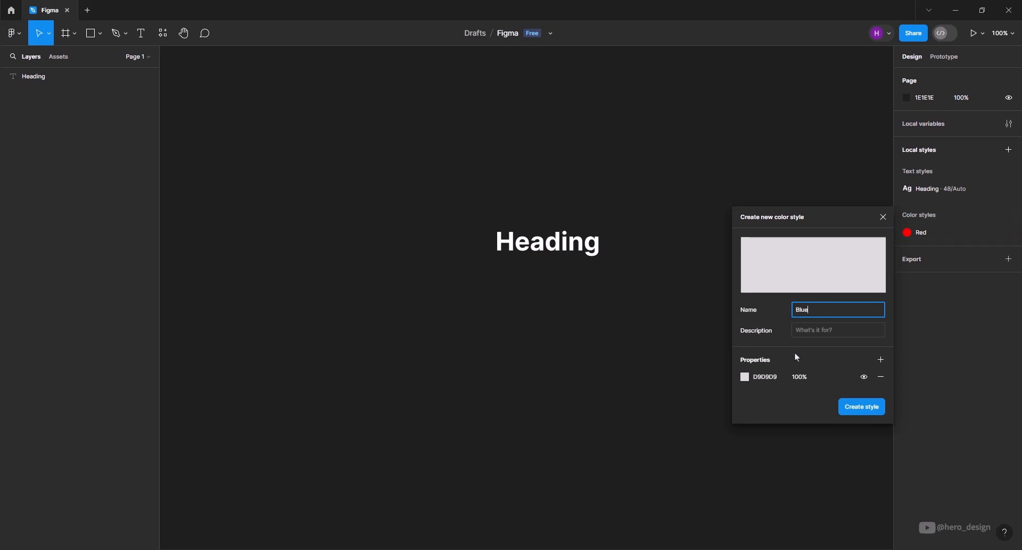
{"action": "left_click", "coordinate": [745, 376]}
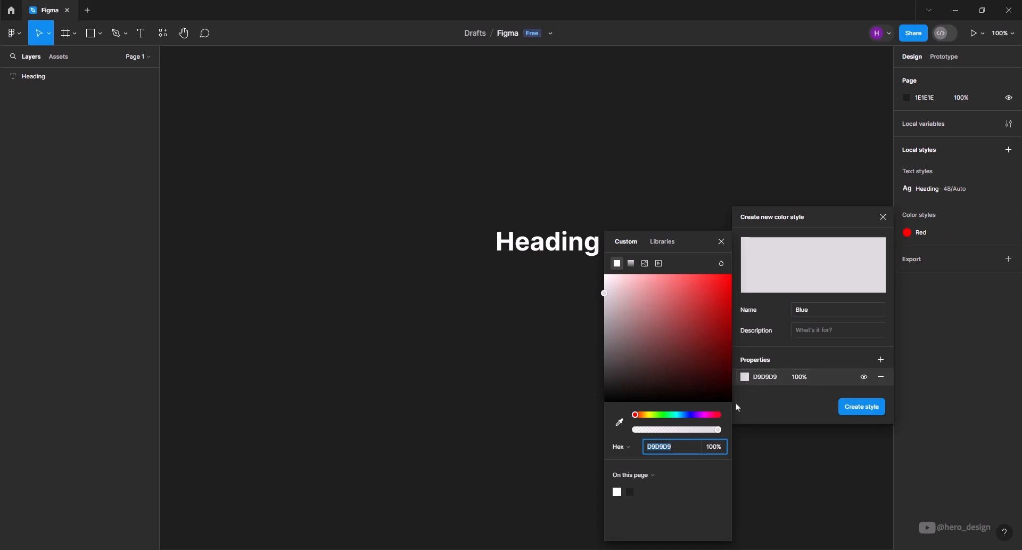
{"action": "left_click", "coordinate": [687, 415]}
{"action": "left_click", "coordinate": [731, 275]}
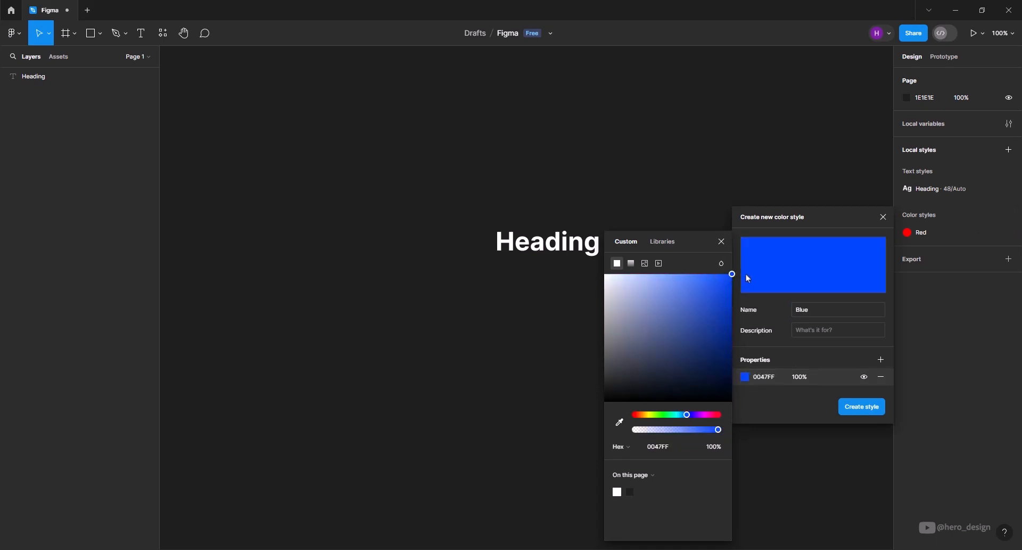
{"action": "left_click", "coordinate": [861, 407]}
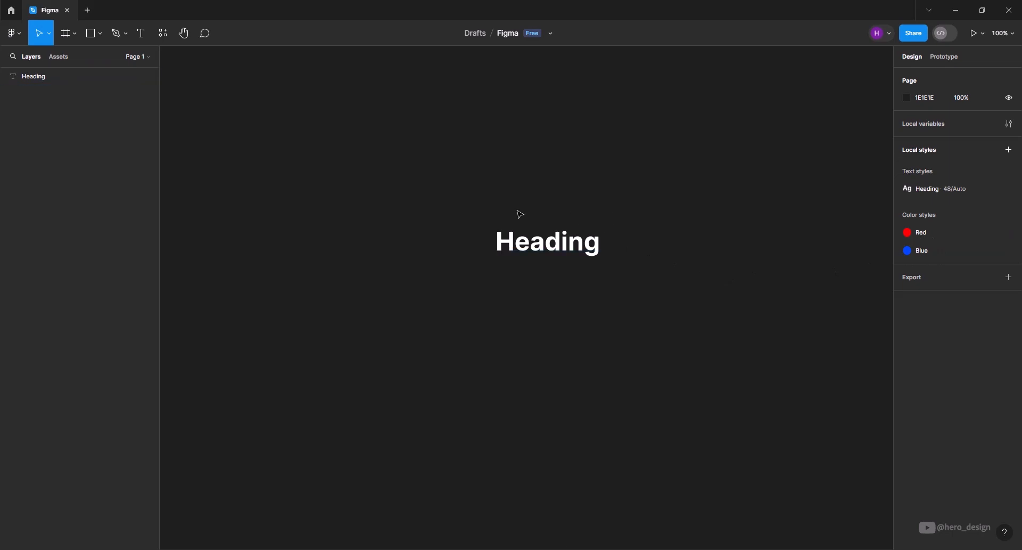
Apply the Red color style to the fill of the Heading text.
{"action": "left_click", "coordinate": [563, 248]}
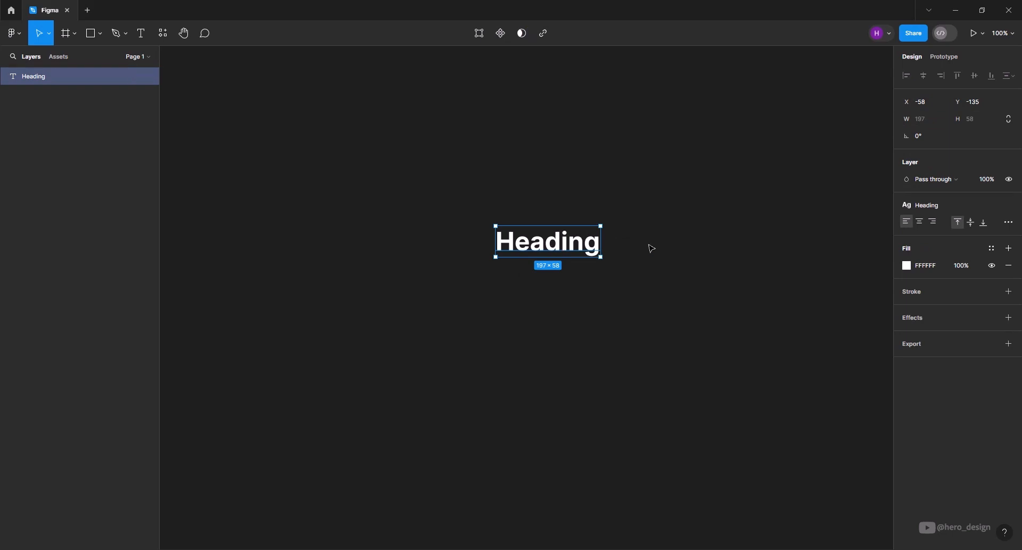
{"action": "left_click", "coordinate": [992, 250]}
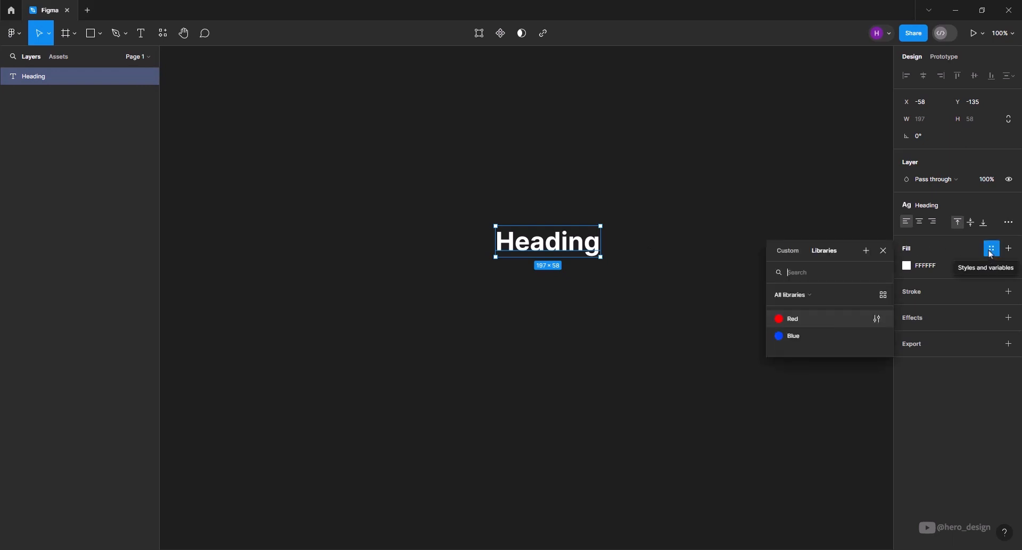
{"action": "left_click", "coordinate": [801, 323]}
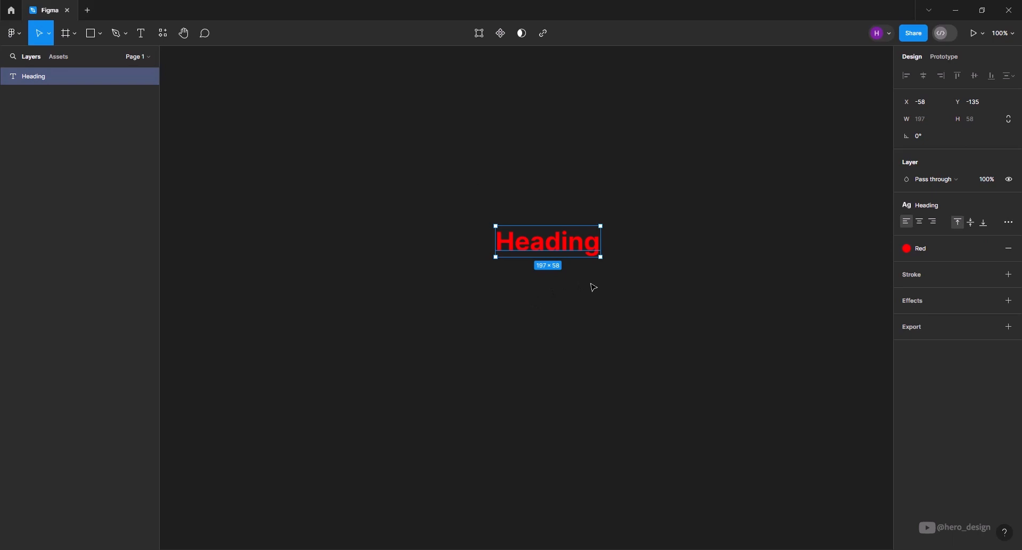
{"action": "left_click", "coordinate": [676, 246]}
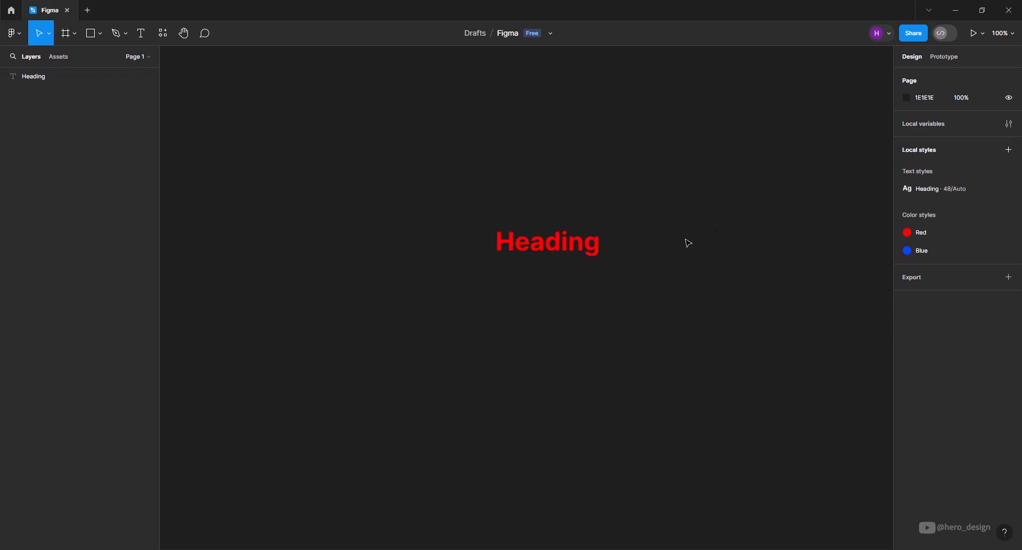
Start a new local effect style named Shadow, keeping Drop shadow as its effect type.
{"action": "left_click", "coordinate": [1009, 149]}
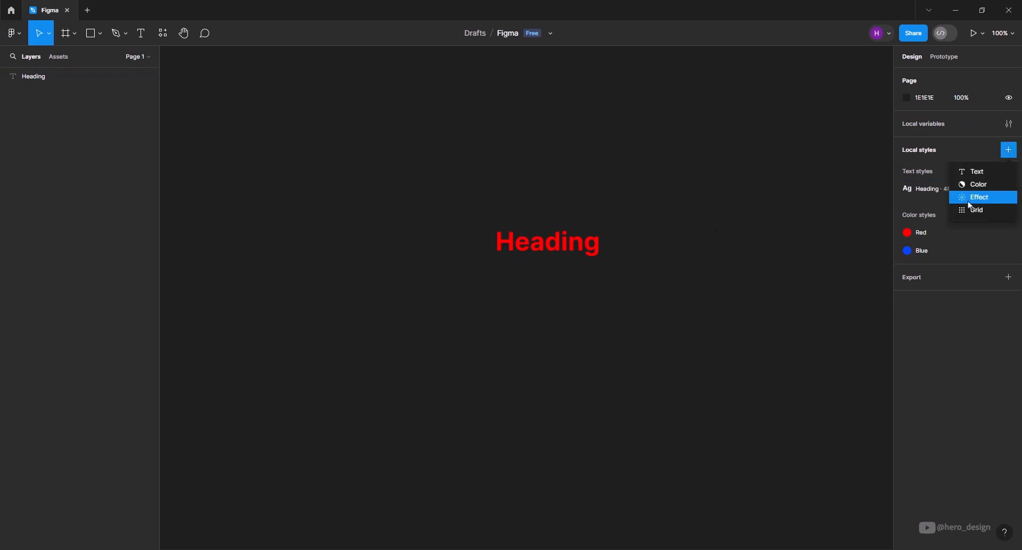
{"action": "left_click", "coordinate": [985, 197]}
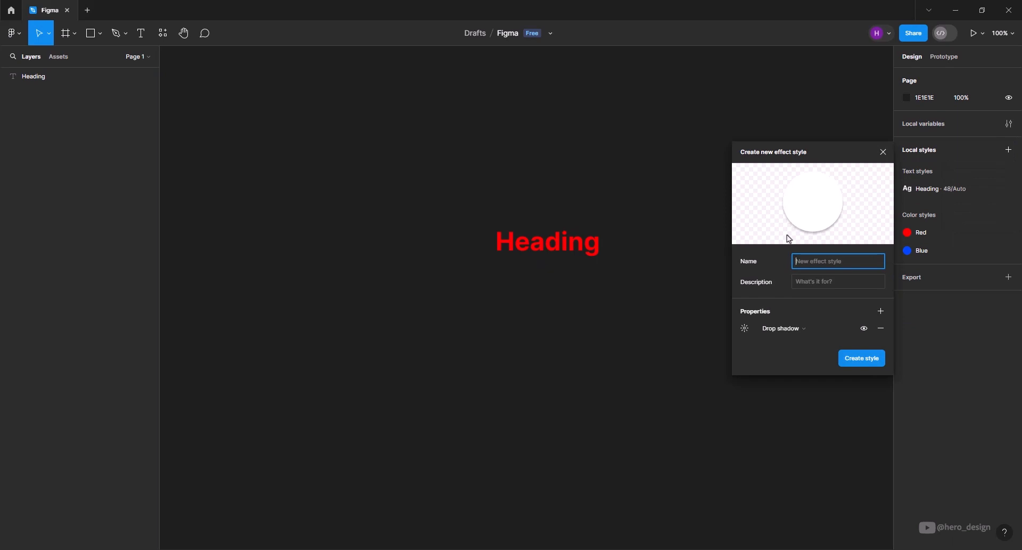
{"action": "left_click", "coordinate": [783, 328]}
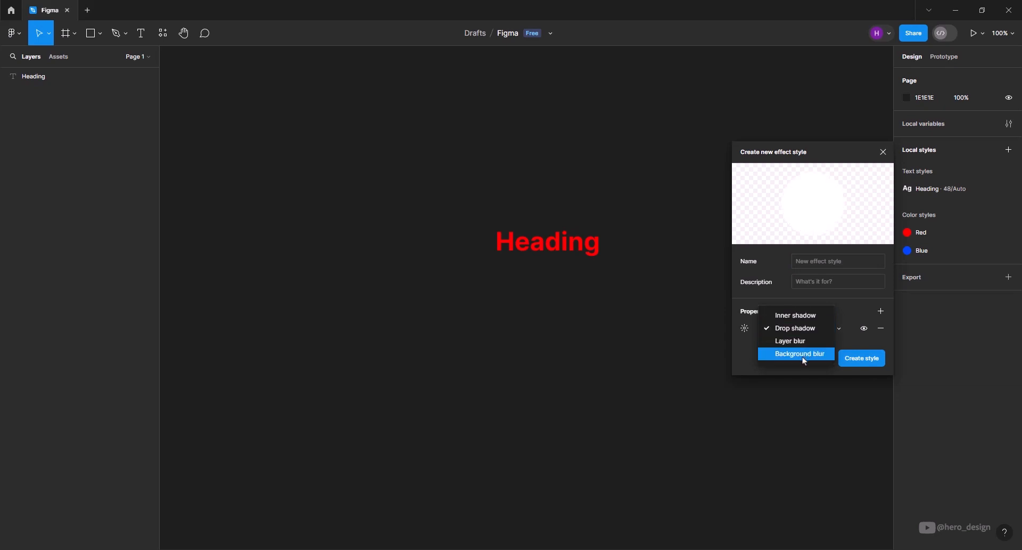
{"action": "left_click", "coordinate": [812, 370]}
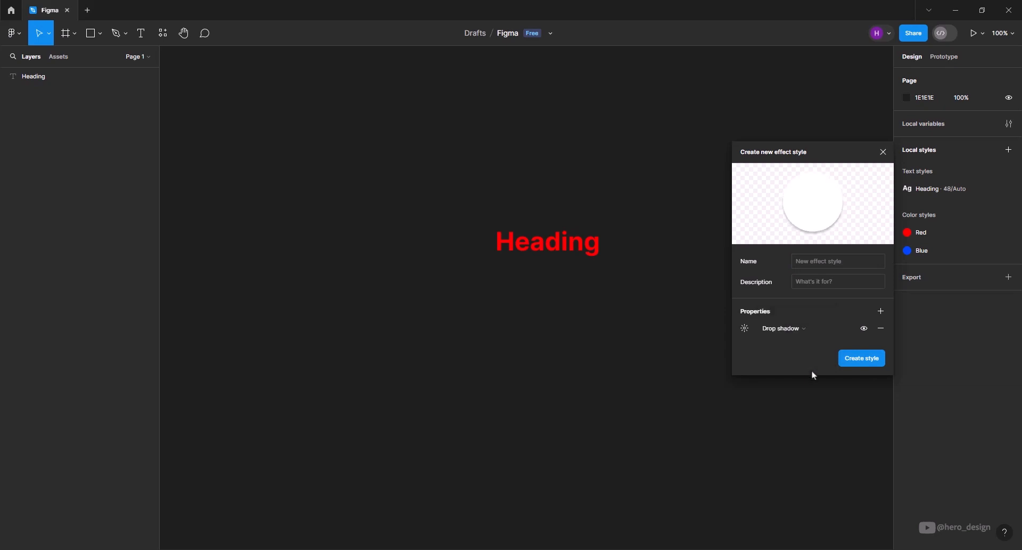
{"action": "left_click", "coordinate": [816, 267]}
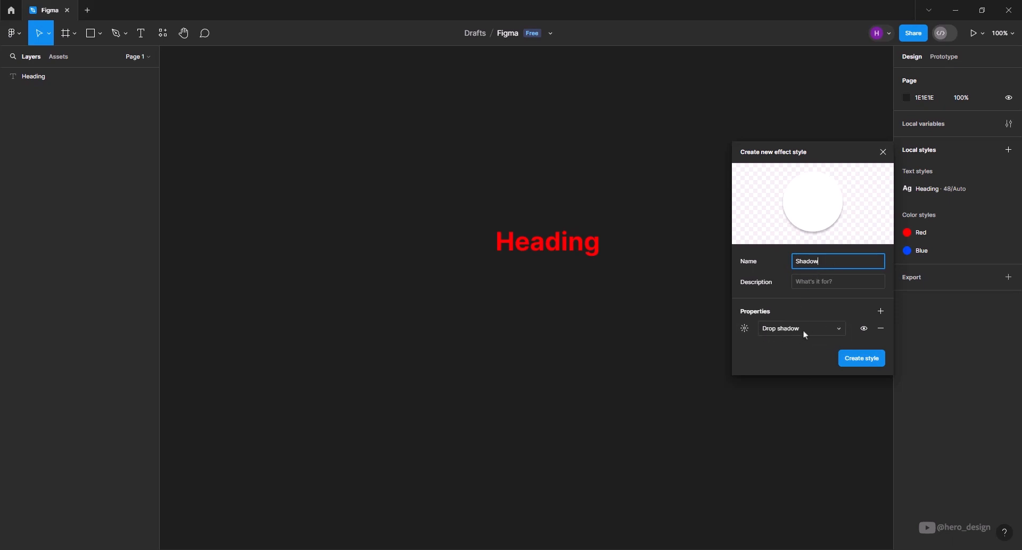
Set the Shadow style's drop shadow to blur 15, Y offset 10 and 50% opacity, and create the style.
{"action": "left_click", "coordinate": [745, 329]}
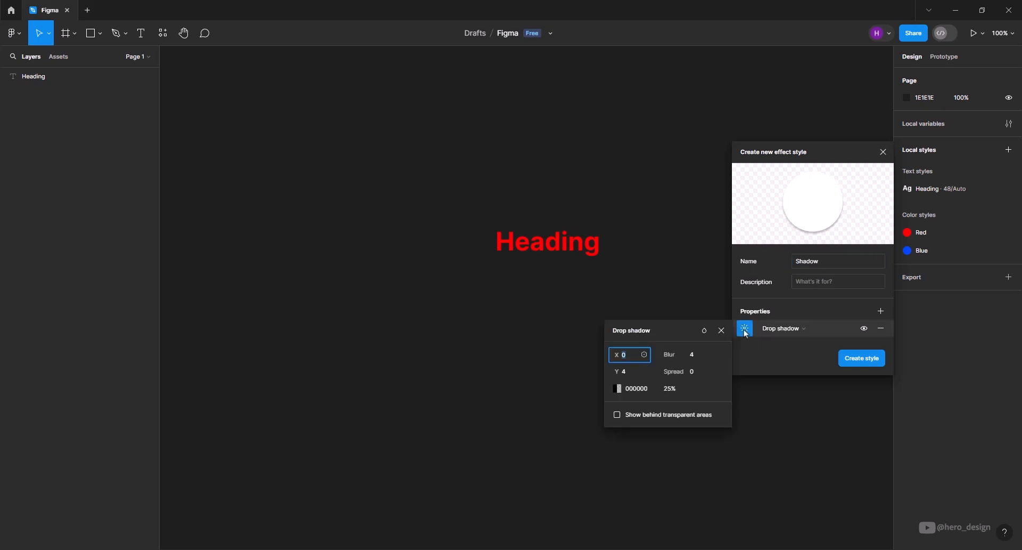
{"action": "left_click", "coordinate": [696, 361]}
{"action": "left_click", "coordinate": [633, 380]}
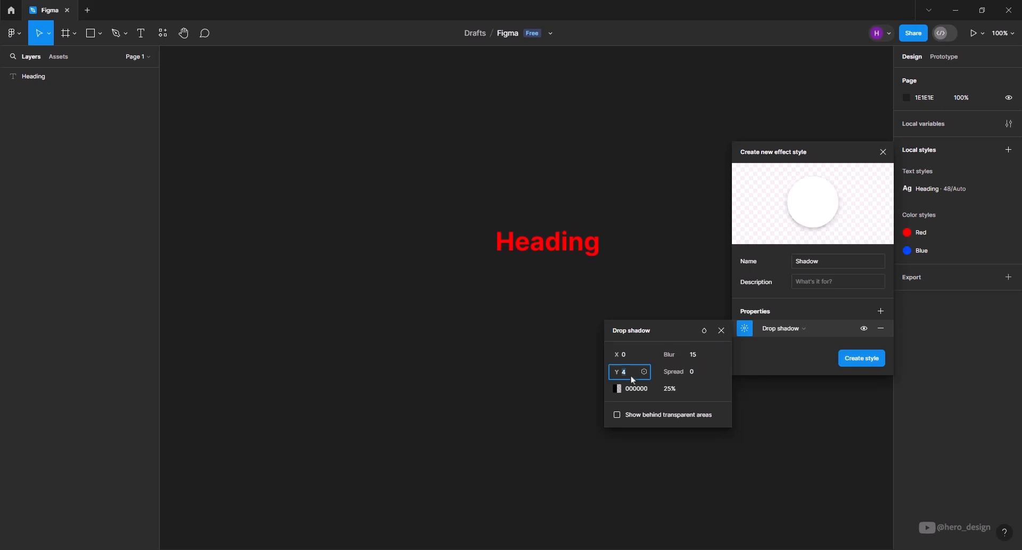
{"action": "type", "text": "10"}
{"action": "left_click", "coordinate": [677, 388]}
{"action": "type", "text": "50"}
{"action": "key", "text": "Return"}
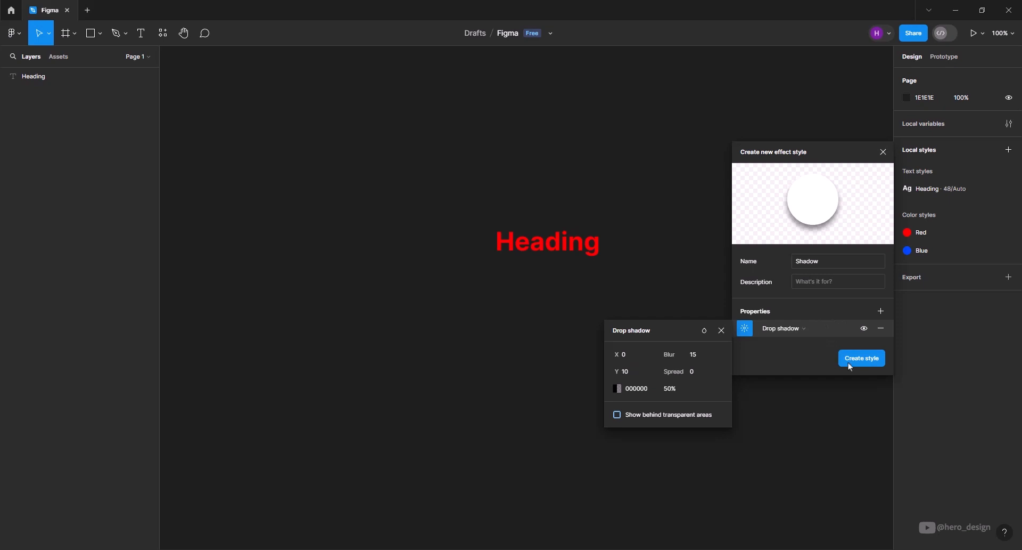
{"action": "left_click", "coordinate": [869, 357]}
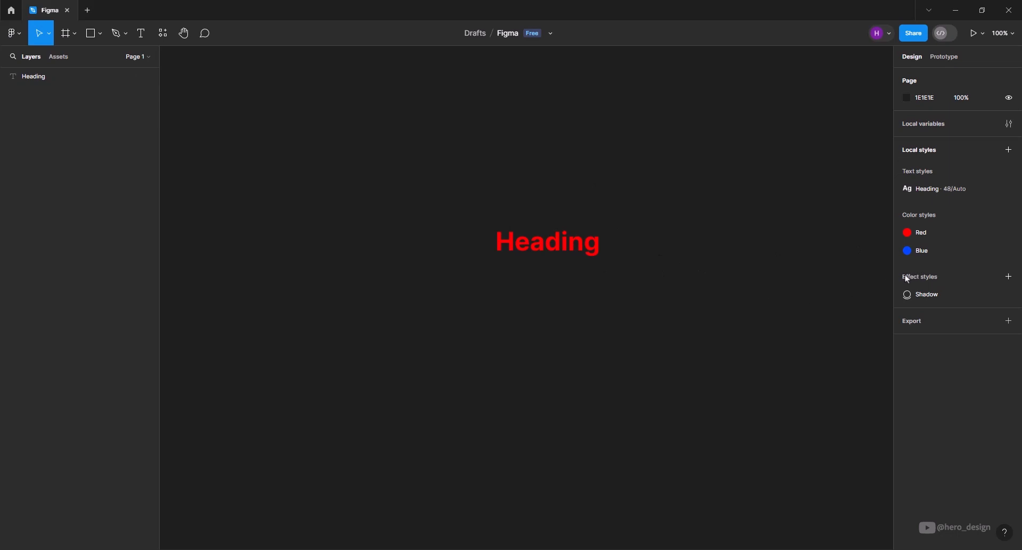
Apply the Shadow effect style to the Heading text and deselect it.
{"action": "left_click", "coordinate": [552, 251]}
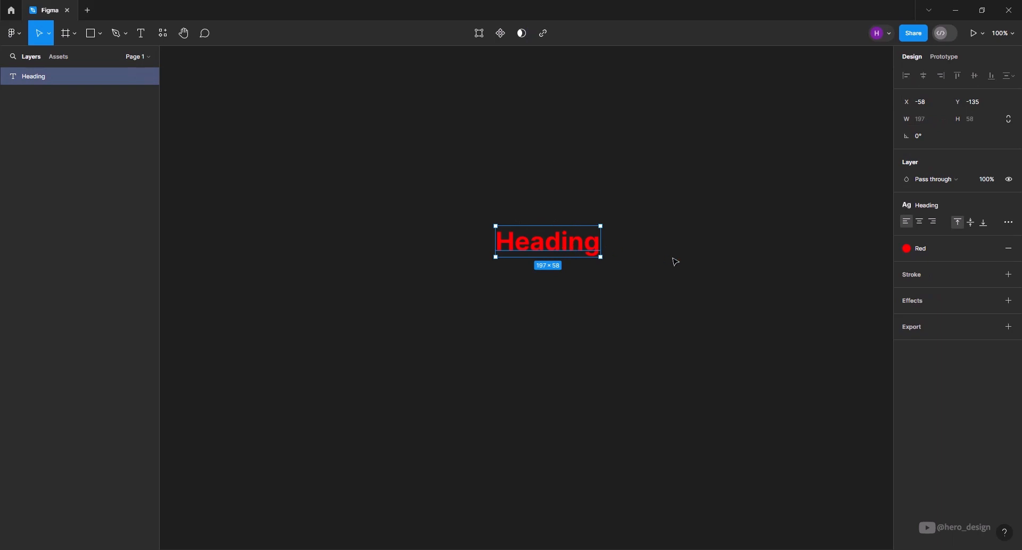
{"action": "left_click", "coordinate": [992, 305]}
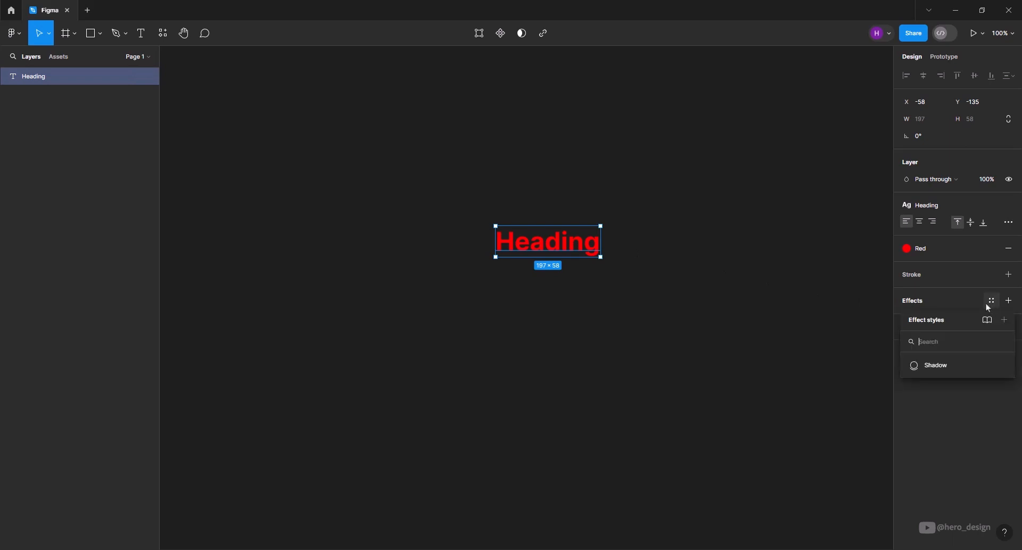
{"action": "left_click", "coordinate": [941, 367]}
{"action": "left_click", "coordinate": [679, 259]}
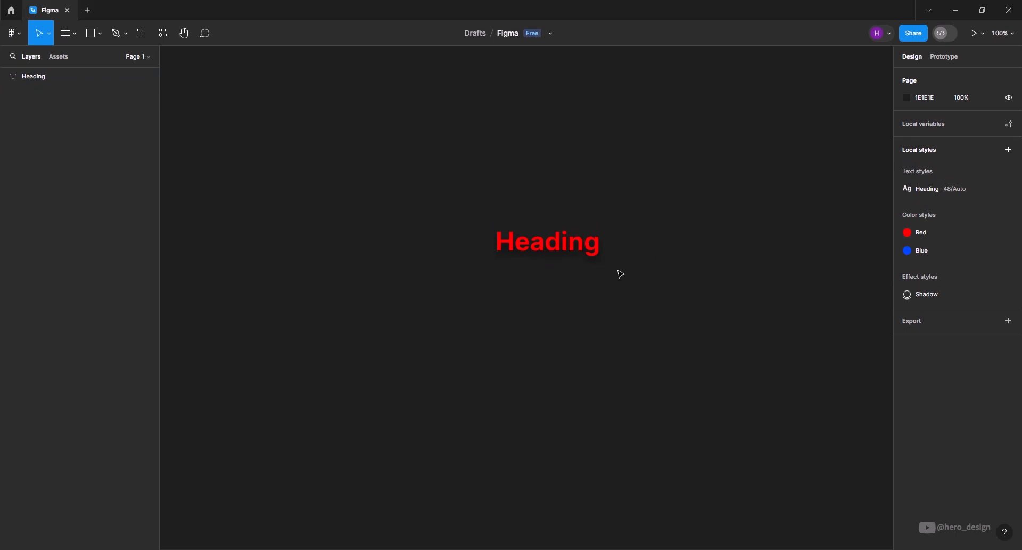
Delete the Heading text layer from the canvas.
{"action": "left_click", "coordinate": [1008, 150]}
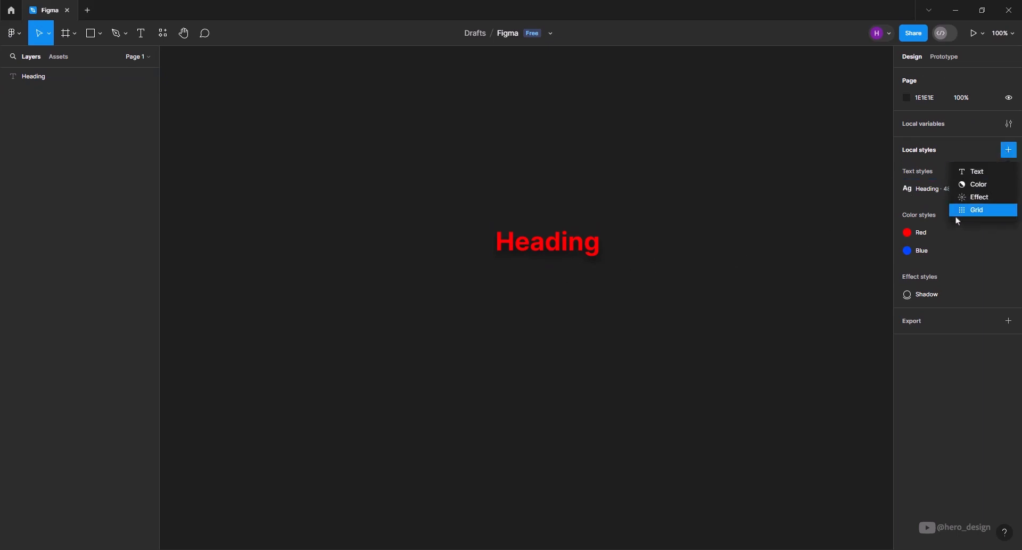
{"action": "left_click", "coordinate": [782, 224]}
{"action": "left_click", "coordinate": [543, 244]}
{"action": "key", "text": "Delete"}
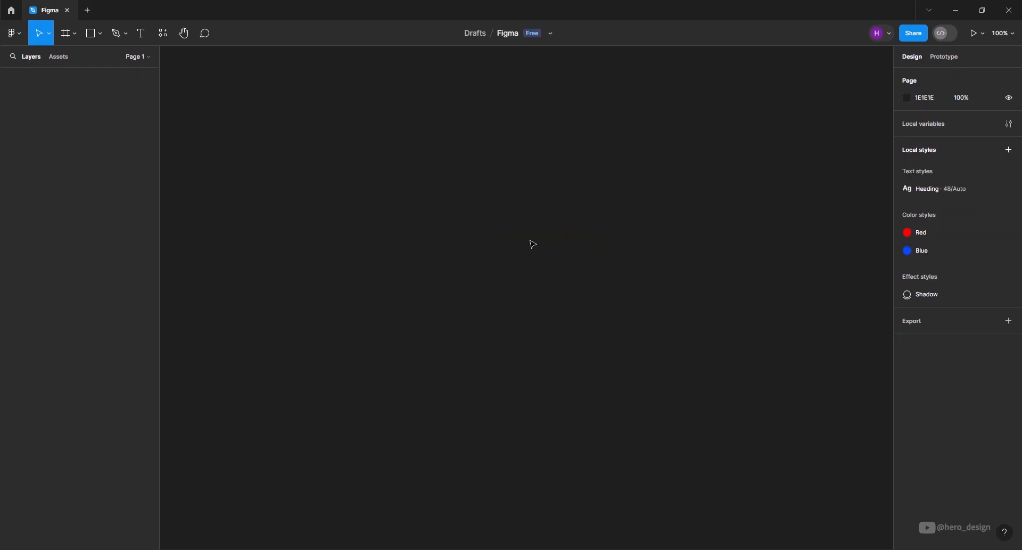
Add a frame to the canvas using the iPhone 14 & 15 Pro Max phone preset.
{"action": "left_click", "coordinate": [71, 35]}
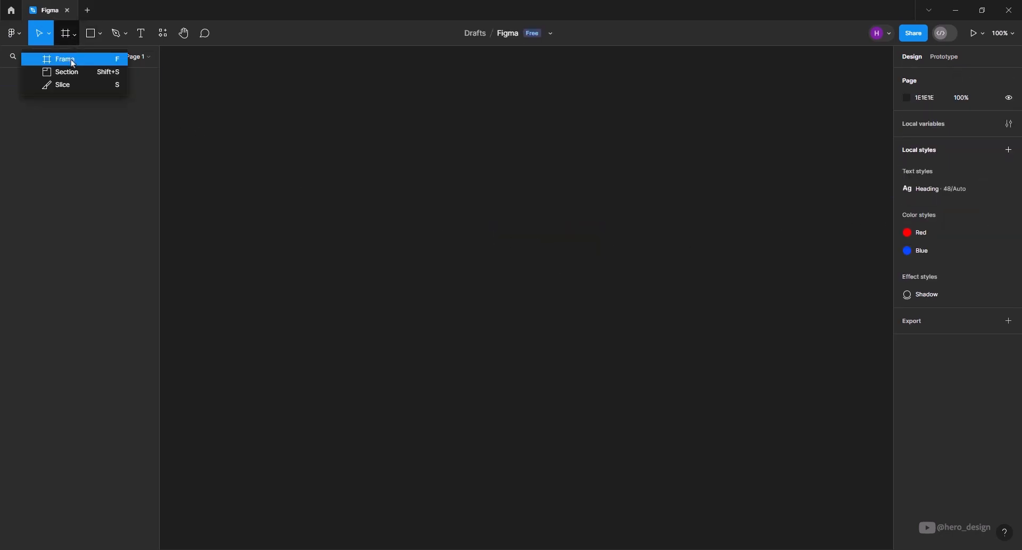
{"action": "left_click", "coordinate": [72, 60]}
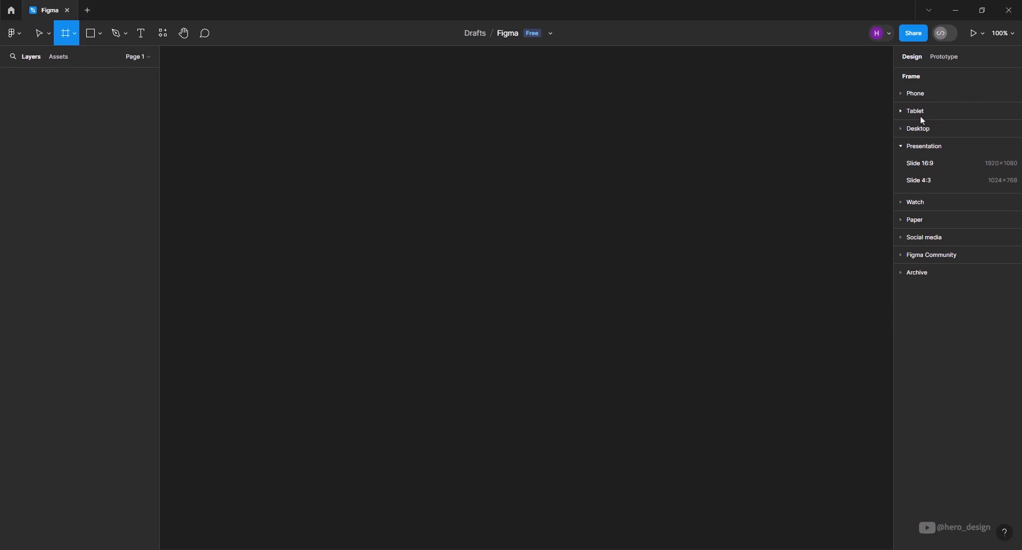
{"action": "left_click", "coordinate": [900, 90]}
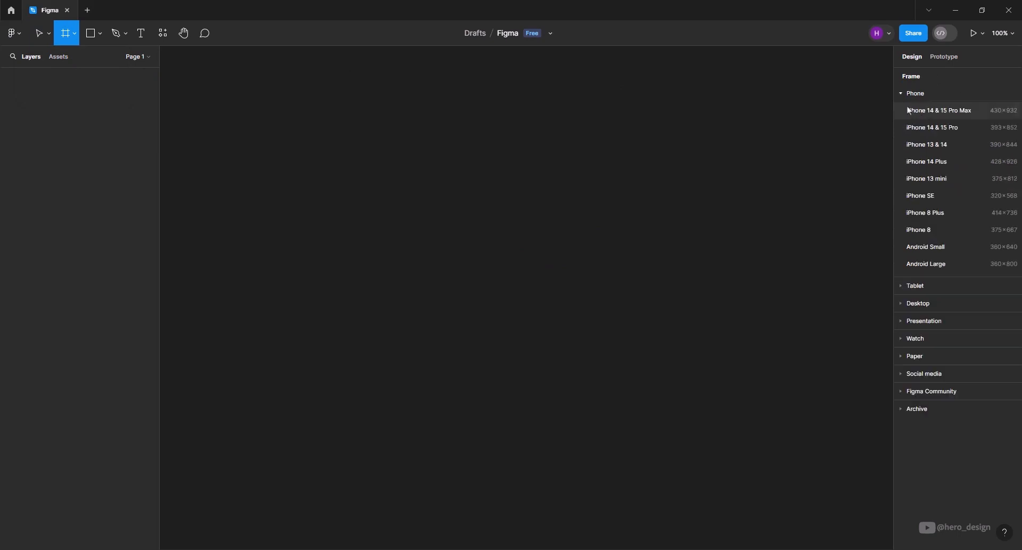
{"action": "left_click", "coordinate": [946, 113]}
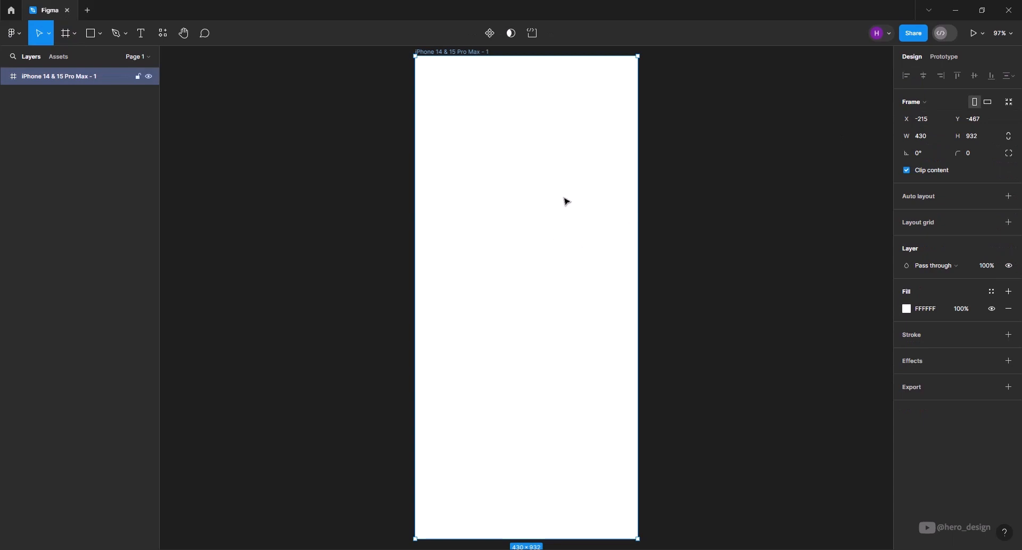
{"action": "left_click", "coordinate": [730, 191]}
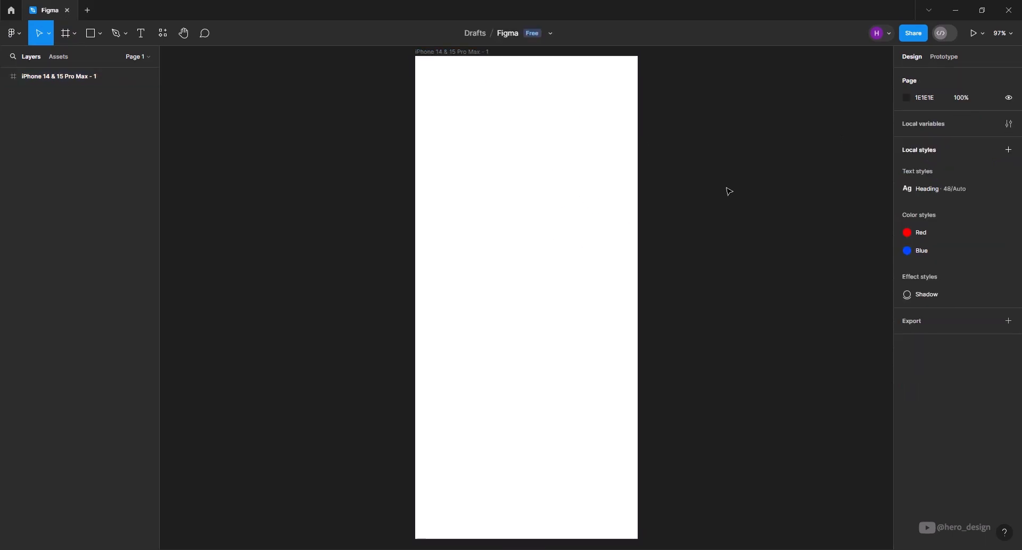
{"action": "left_click", "coordinate": [1009, 150]}
{"action": "left_click", "coordinate": [972, 210]}
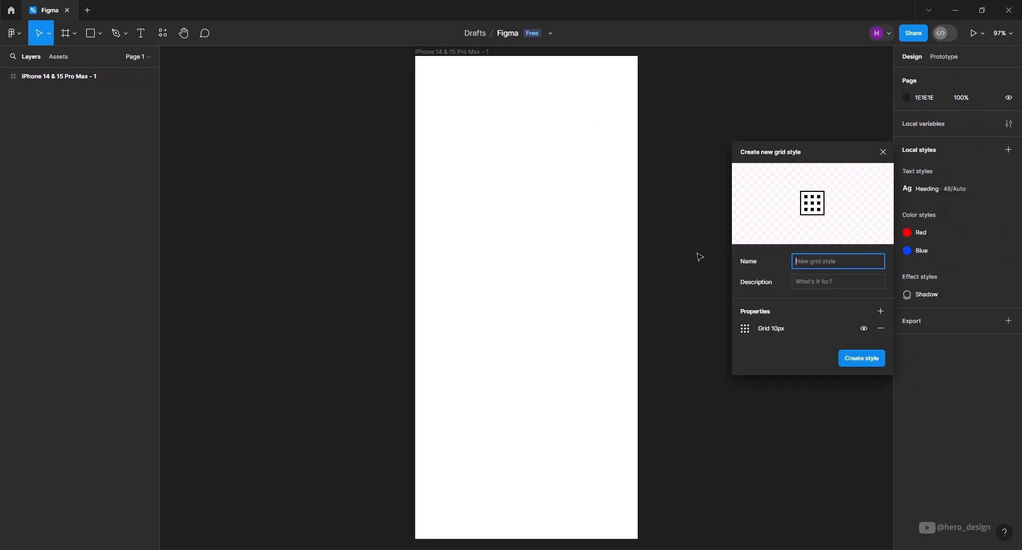
{"action": "left_click", "coordinate": [746, 331]}
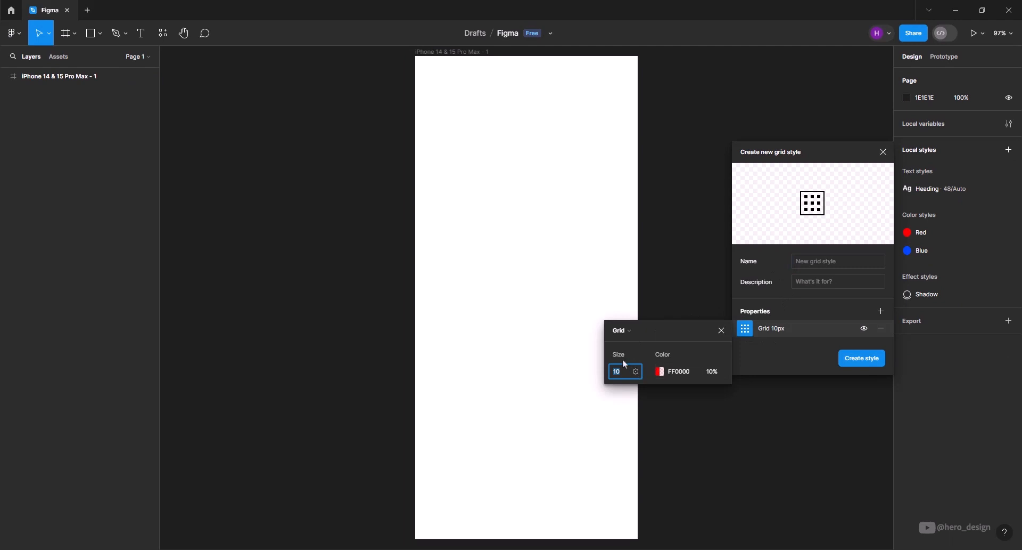
{"action": "left_click", "coordinate": [624, 331]}
{"action": "left_click", "coordinate": [792, 347]}
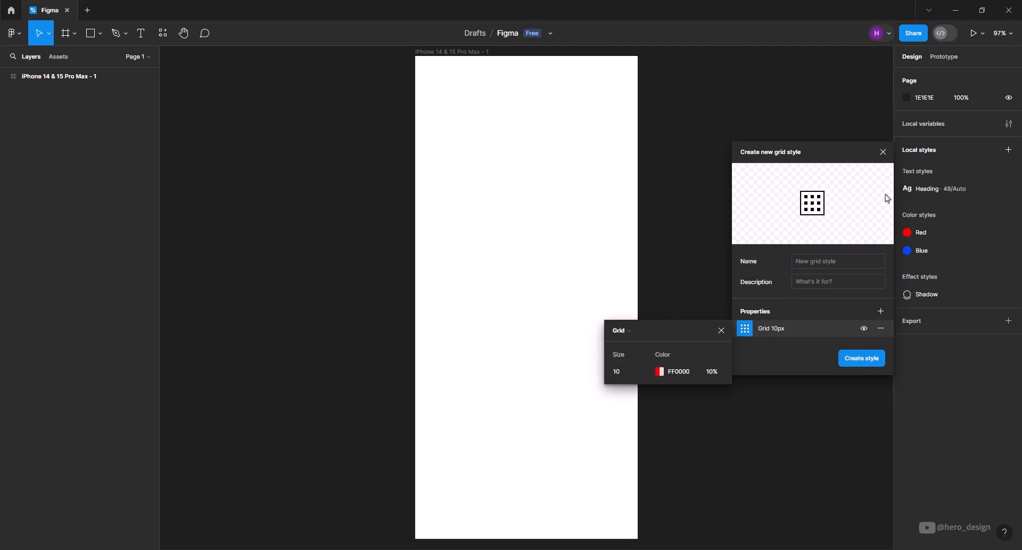
{"action": "left_click", "coordinate": [884, 153]}
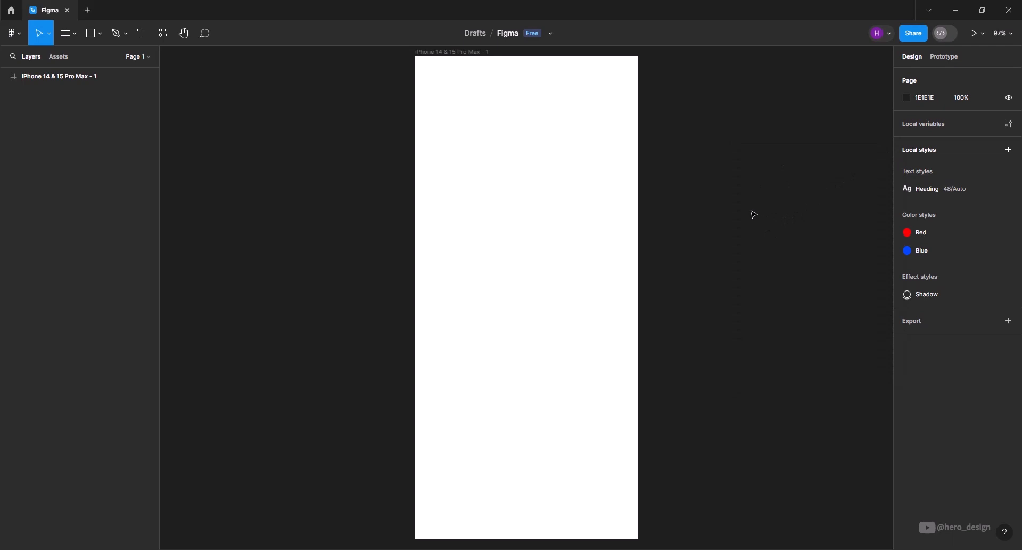
Add a layout grid to the iPhone frame as 4 columns with the color 000000.
{"action": "left_click", "coordinate": [448, 52]}
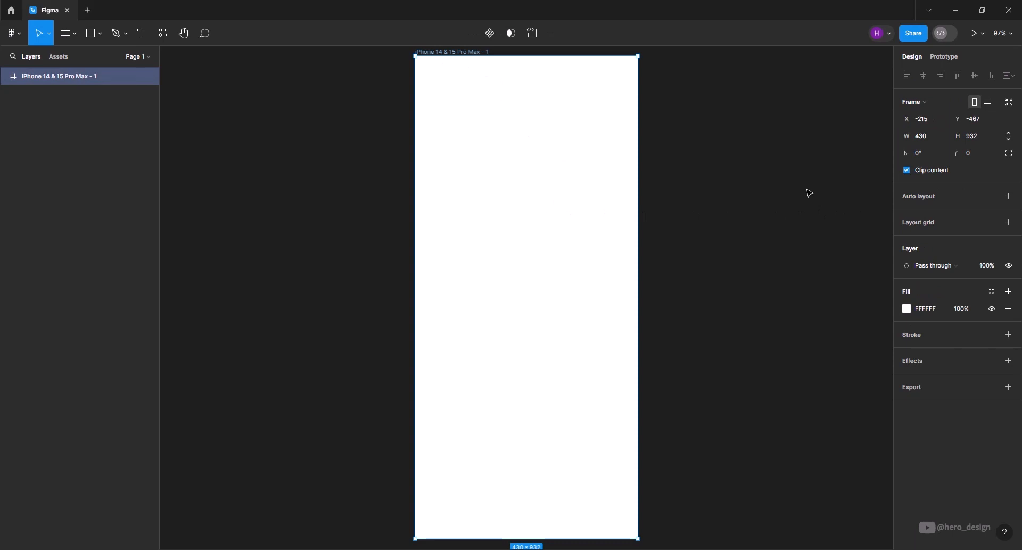
{"action": "left_click", "coordinate": [1009, 222]}
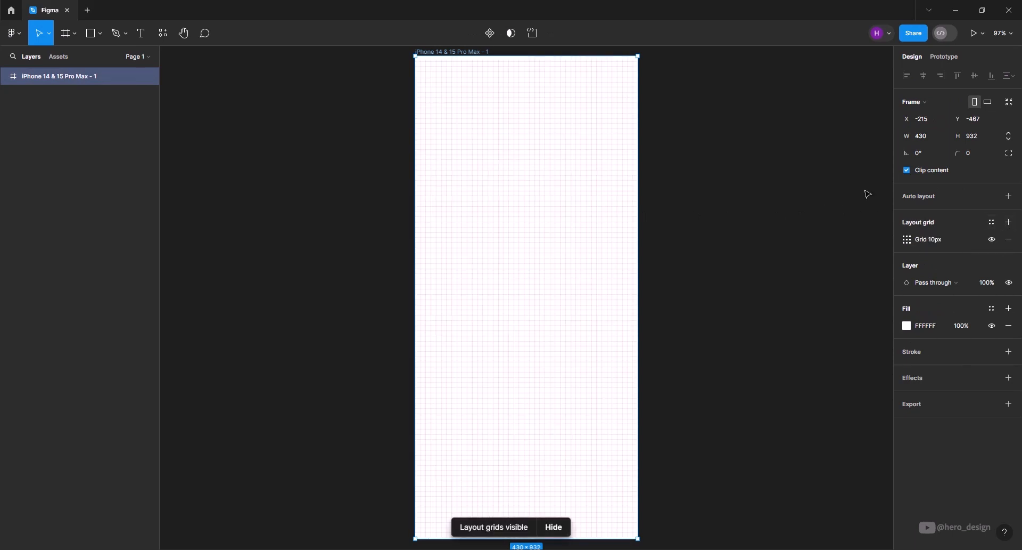
{"action": "left_click", "coordinate": [912, 239]}
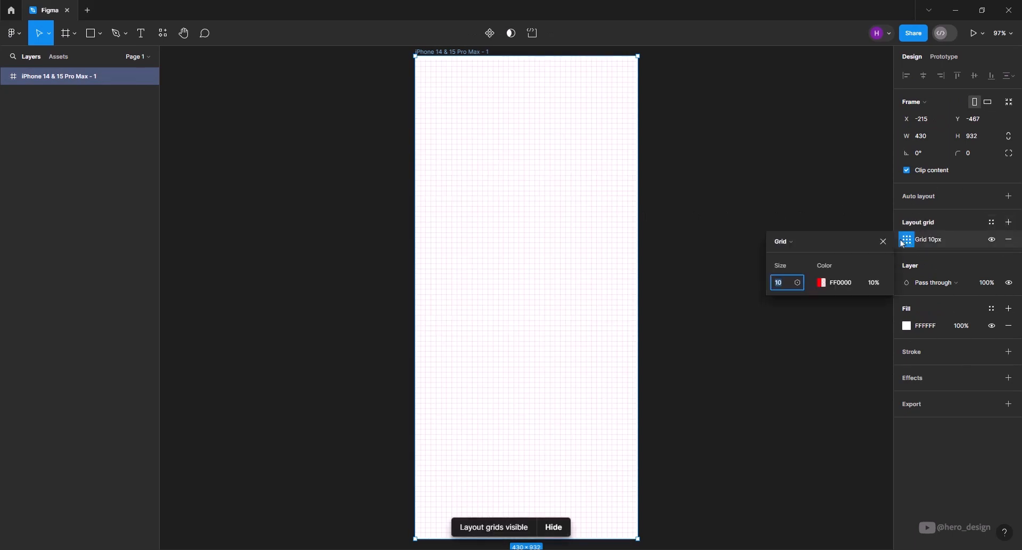
{"action": "left_click", "coordinate": [802, 242]}
{"action": "left_click", "coordinate": [804, 254]}
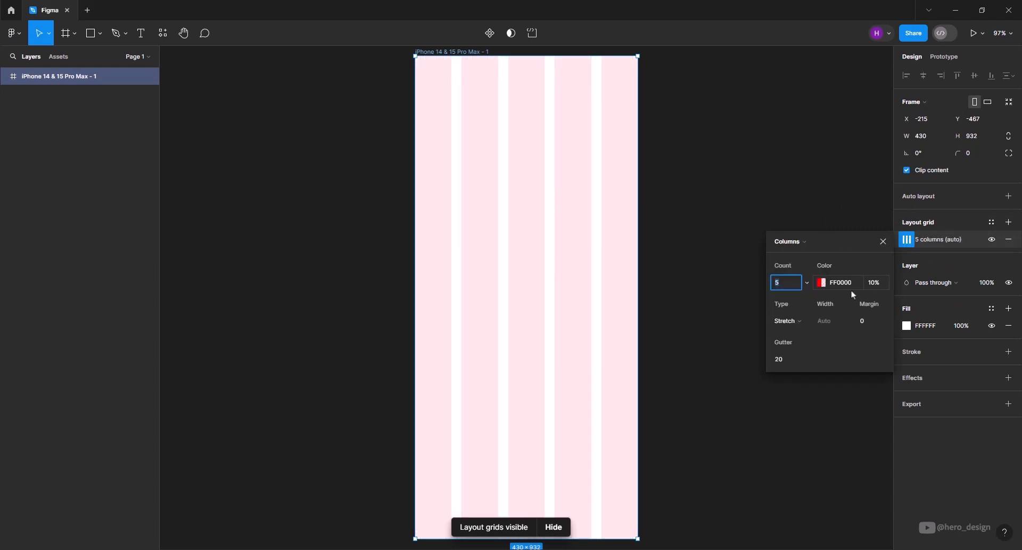
{"action": "type", "text": "4"}
{"action": "left_click", "coordinate": [821, 283]}
{"action": "left_click_drag", "start_coordinate": [680, 344], "coordinate": [623, 429]}
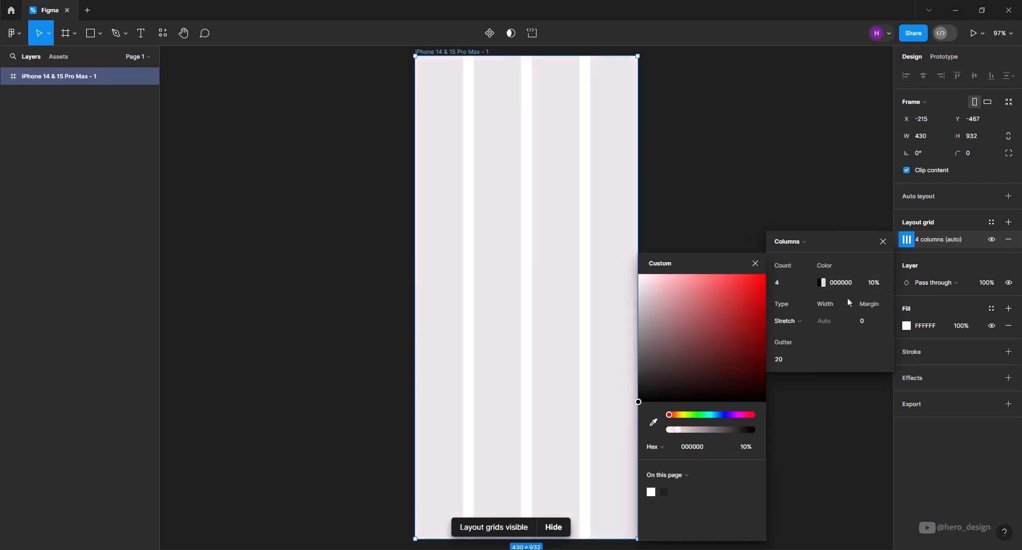
Set the column grid's type to Center, its width to 70 and its gutter to 30.
{"action": "left_click", "coordinate": [797, 321]}
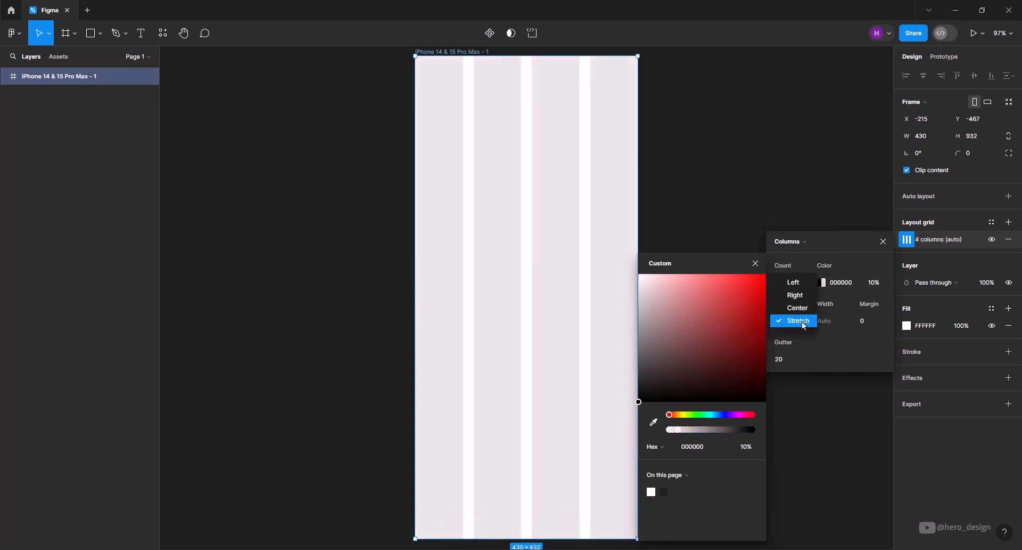
{"action": "left_click", "coordinate": [798, 308]}
{"action": "left_click", "coordinate": [831, 321]}
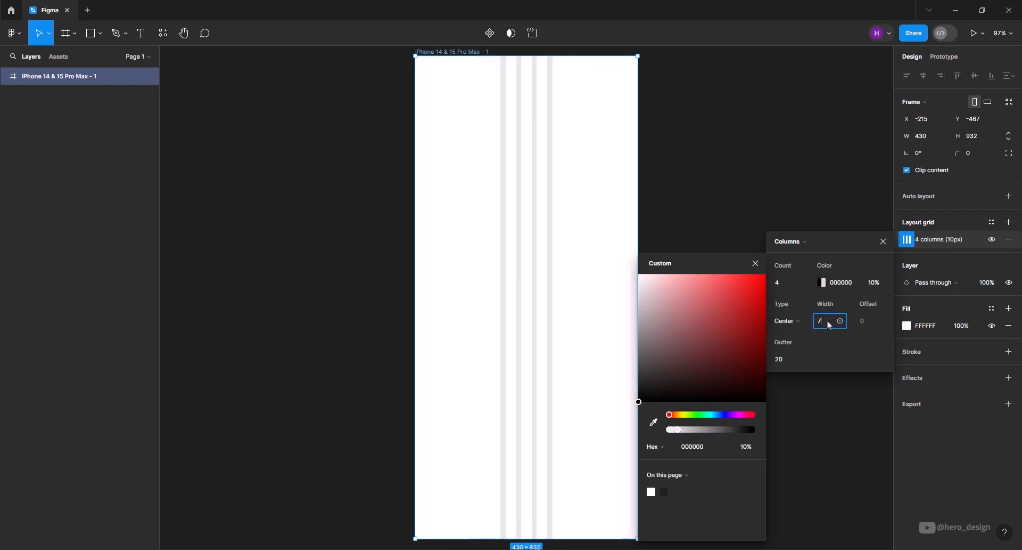
{"action": "left_click", "coordinate": [786, 359]}
{"action": "type", "text": "30"}
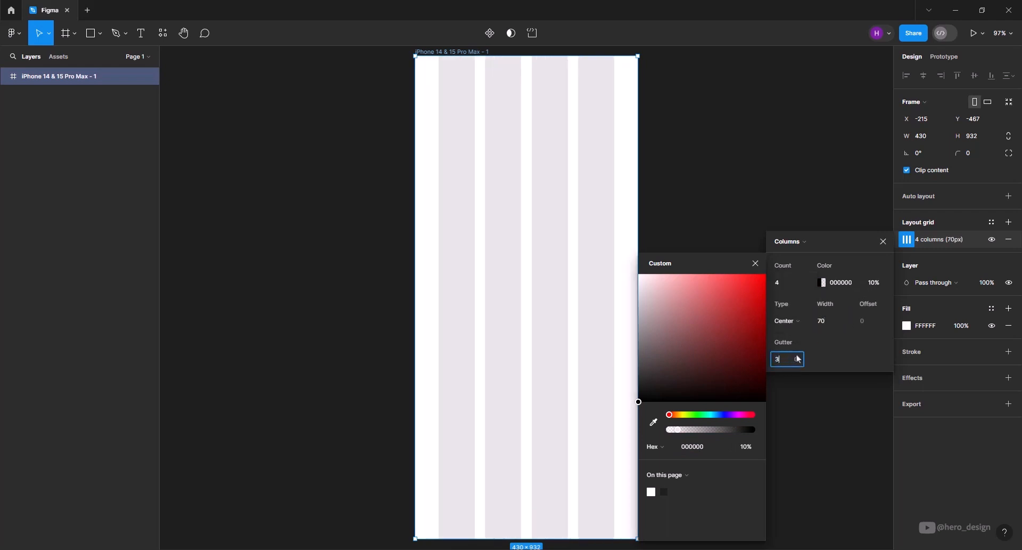
{"action": "key", "text": "Return"}
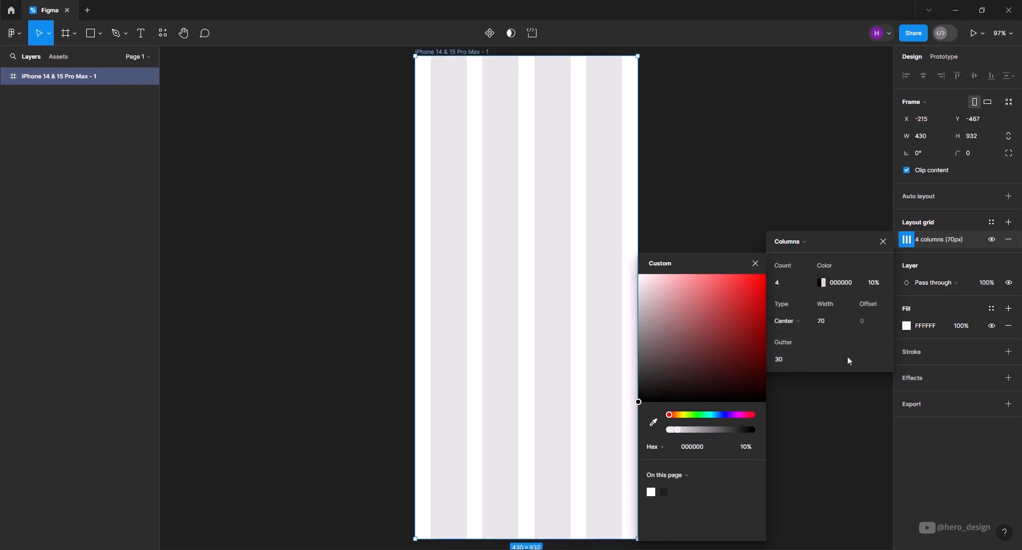
{"action": "left_click", "coordinate": [755, 263]}
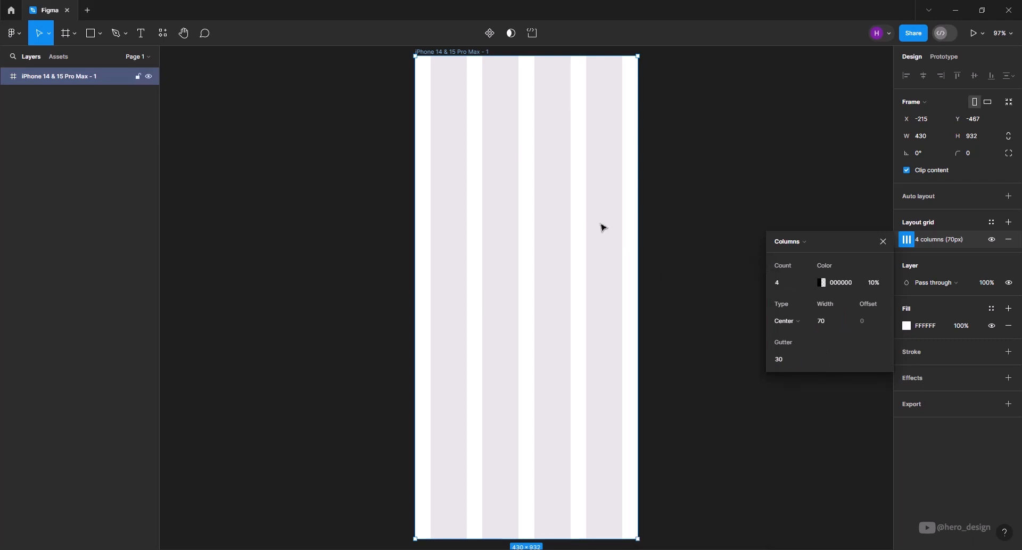
{"action": "left_click", "coordinate": [883, 242]}
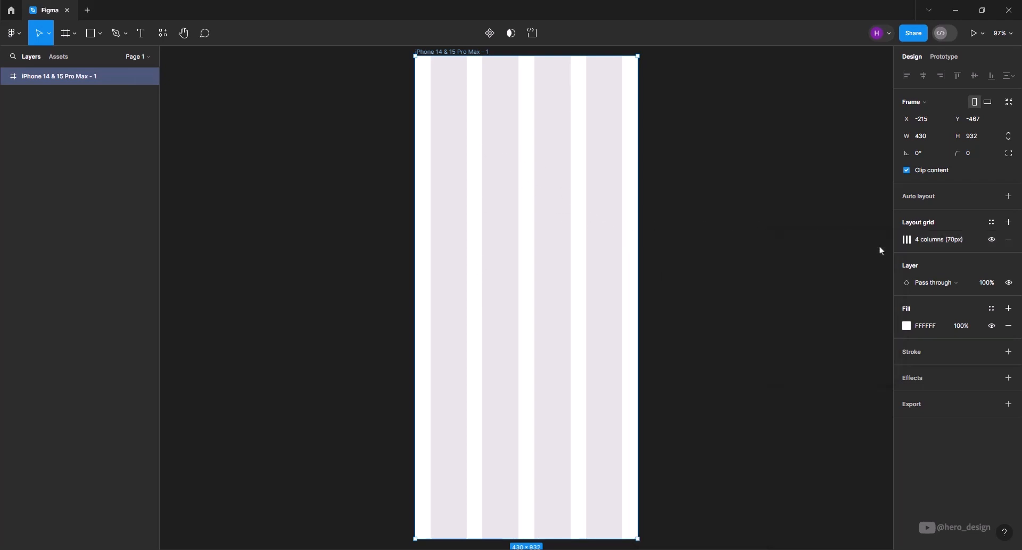
Create a grid style named Column from the iPhone frame's four-column layout grid and deselect the frame.
{"action": "left_click", "coordinate": [992, 222]}
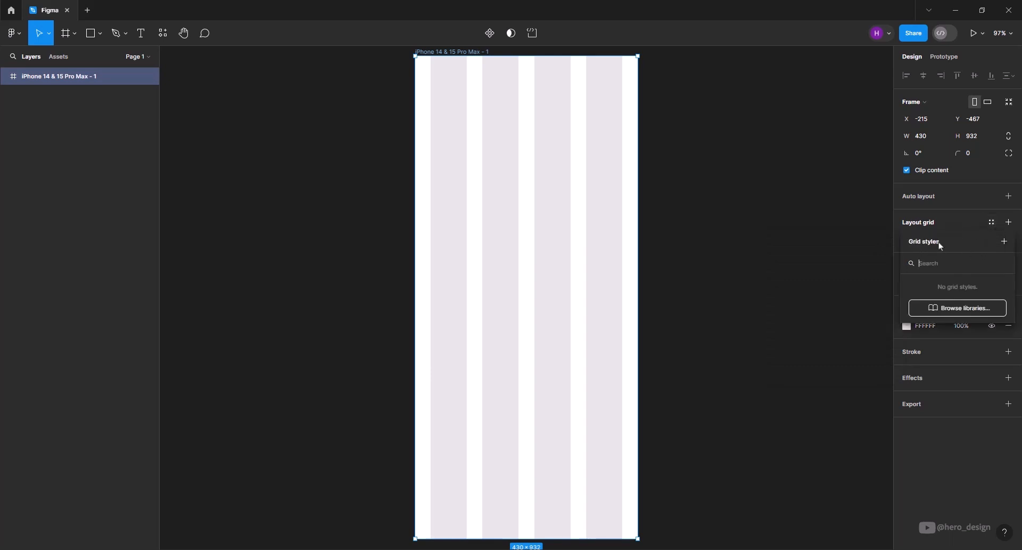
{"action": "left_click", "coordinate": [1004, 242]}
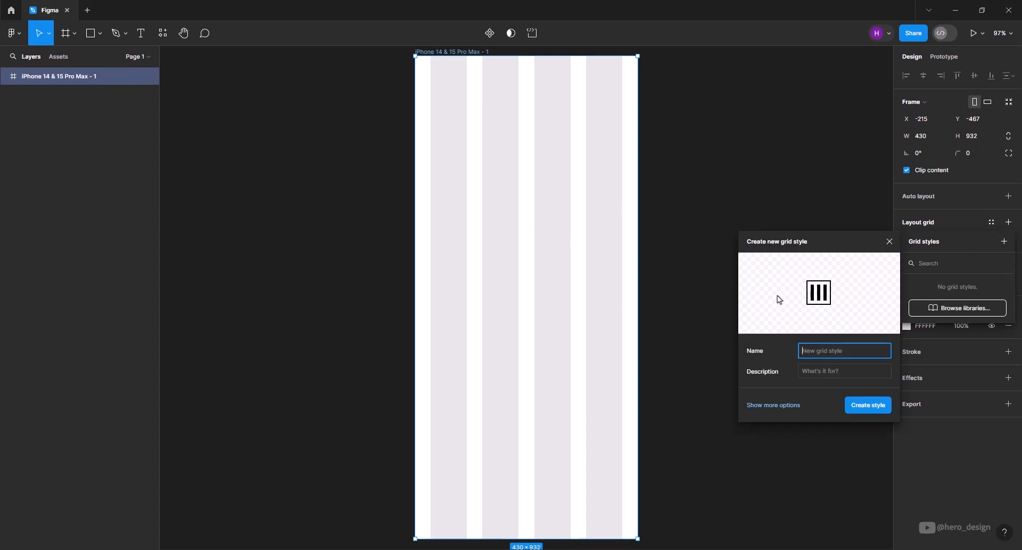
{"action": "type", "text": "Columns"}
{"action": "left_click", "coordinate": [868, 406]}
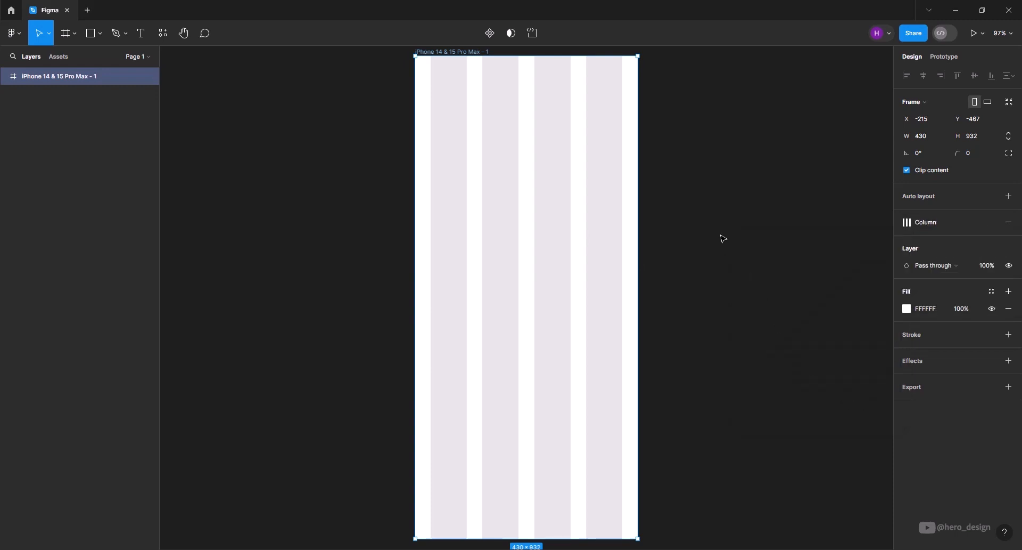
{"action": "left_click", "coordinate": [727, 280]}
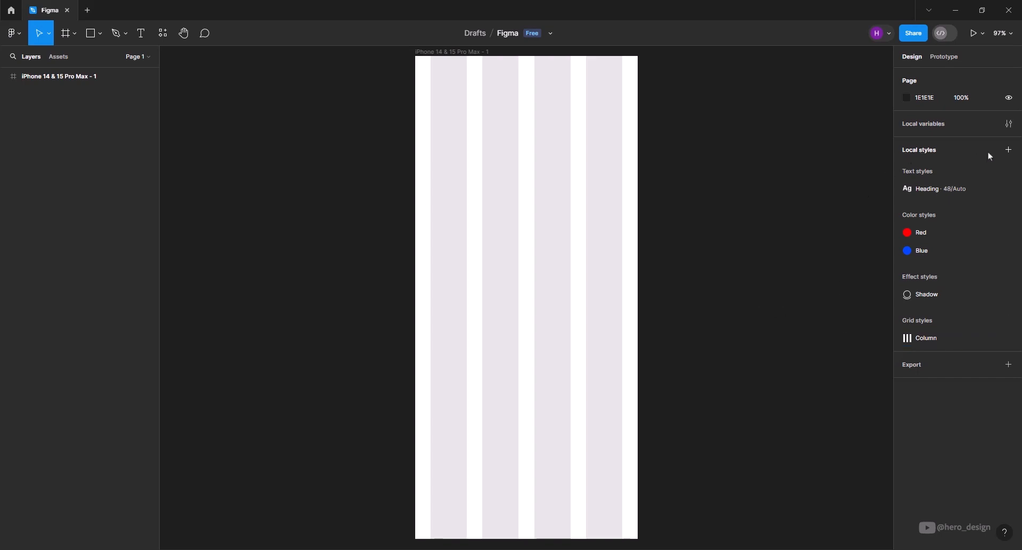
{"action": "left_click", "coordinate": [1009, 151]}
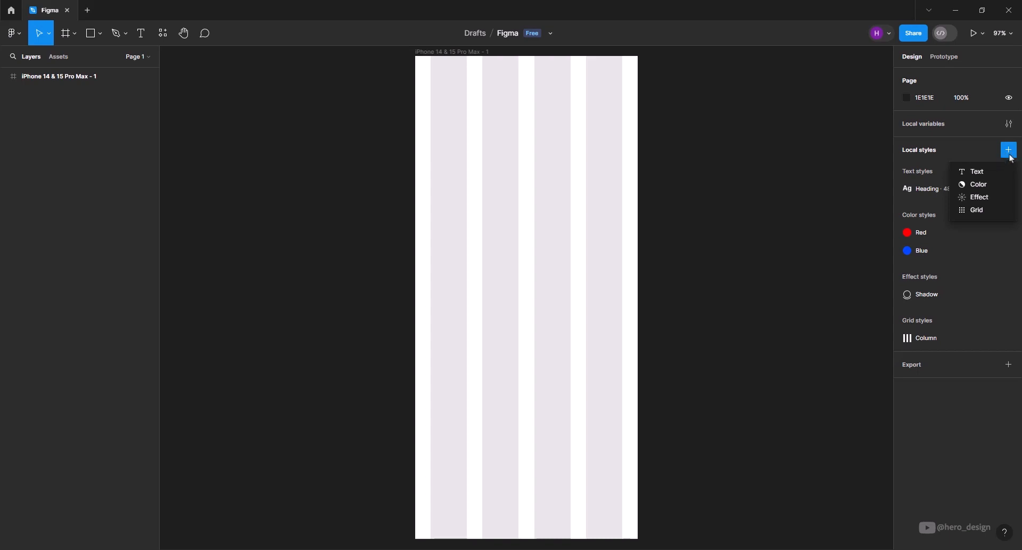
{"action": "left_click", "coordinate": [815, 219]}
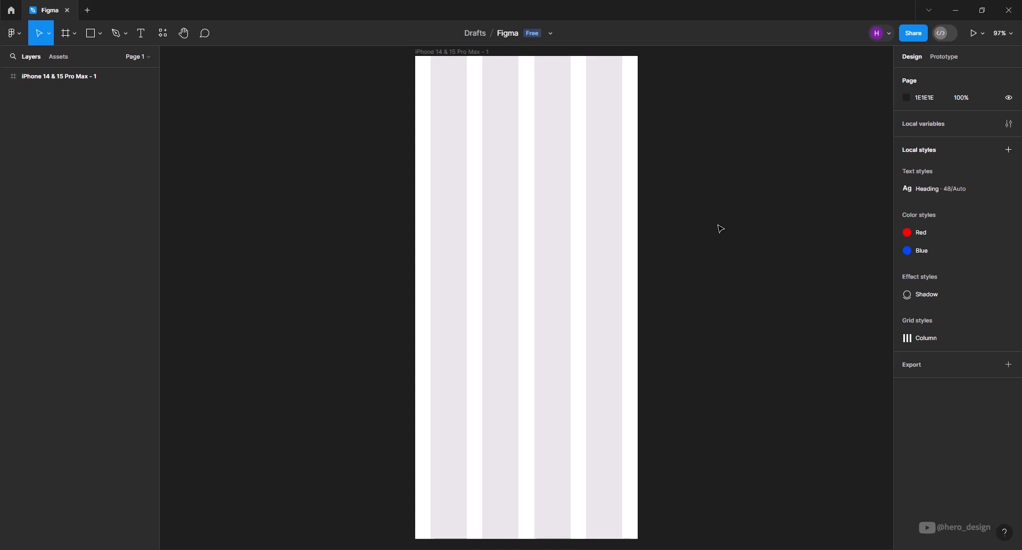
Change the iPhone frame's fill color to the gray 7E7E7E.
{"action": "left_click", "coordinate": [447, 53]}
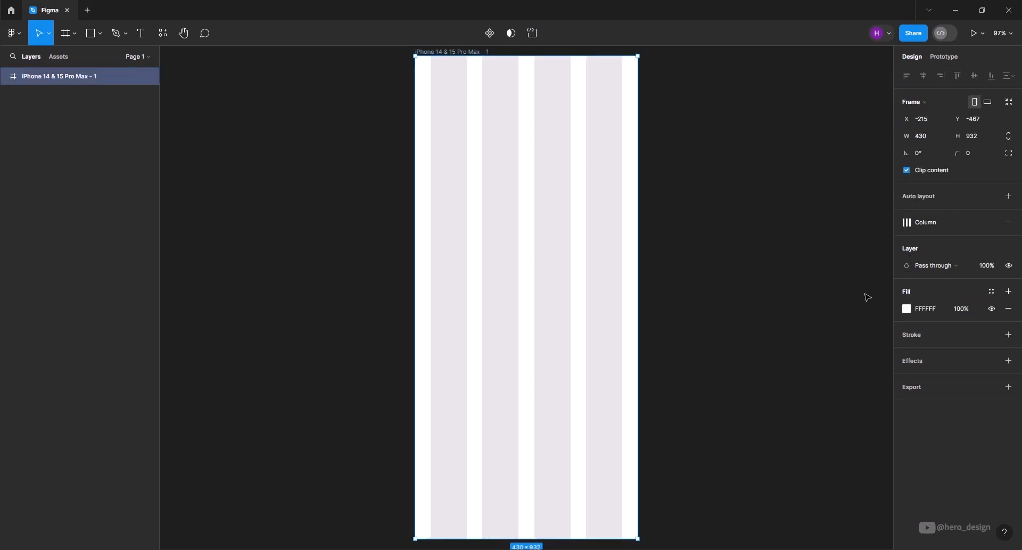
{"action": "left_click", "coordinate": [908, 311]}
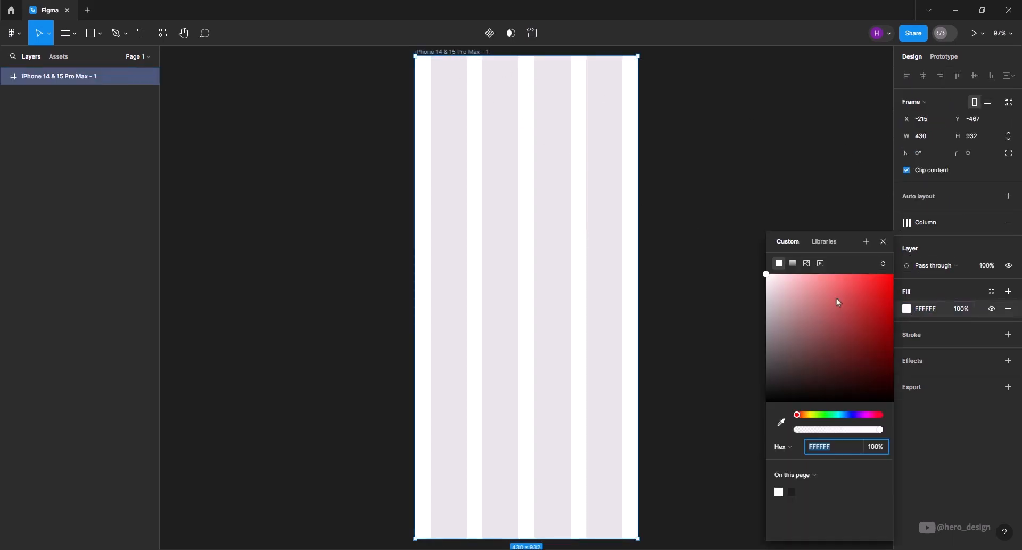
{"action": "left_click_drag", "start_coordinate": [771, 283], "coordinate": [753, 347]}
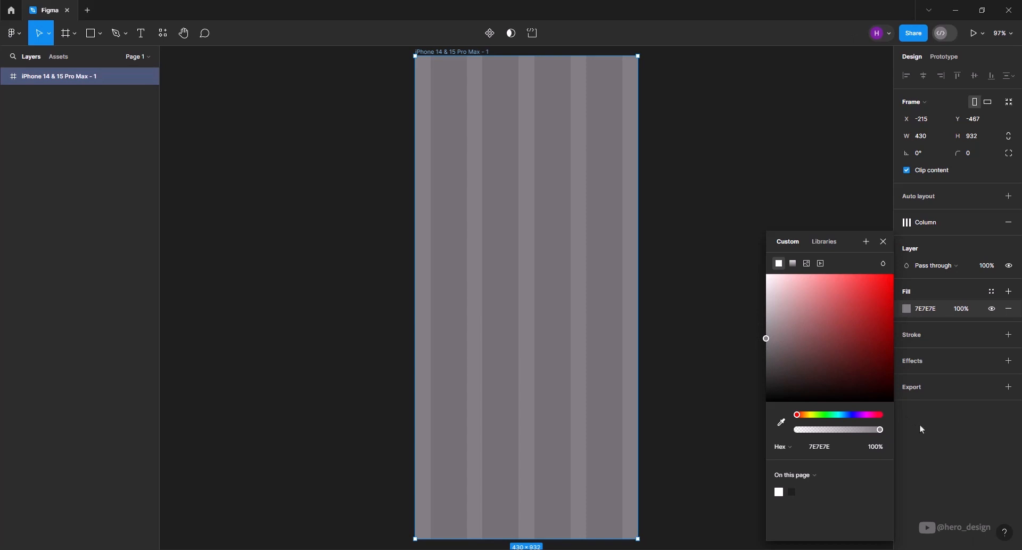
Create a color style named Gray from the iPhone frame's fill and deselect the frame.
{"action": "left_click", "coordinate": [992, 293]}
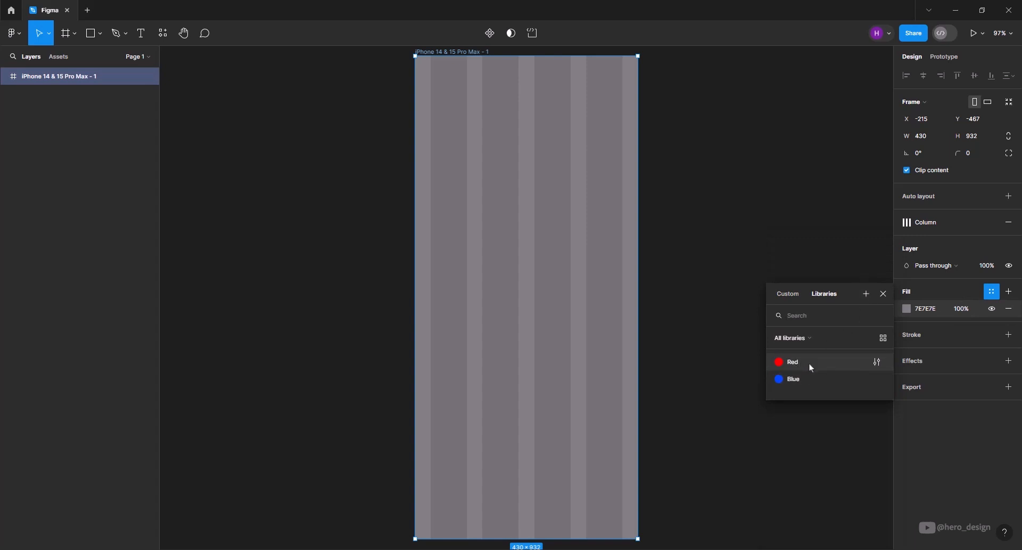
{"action": "left_click", "coordinate": [865, 296]}
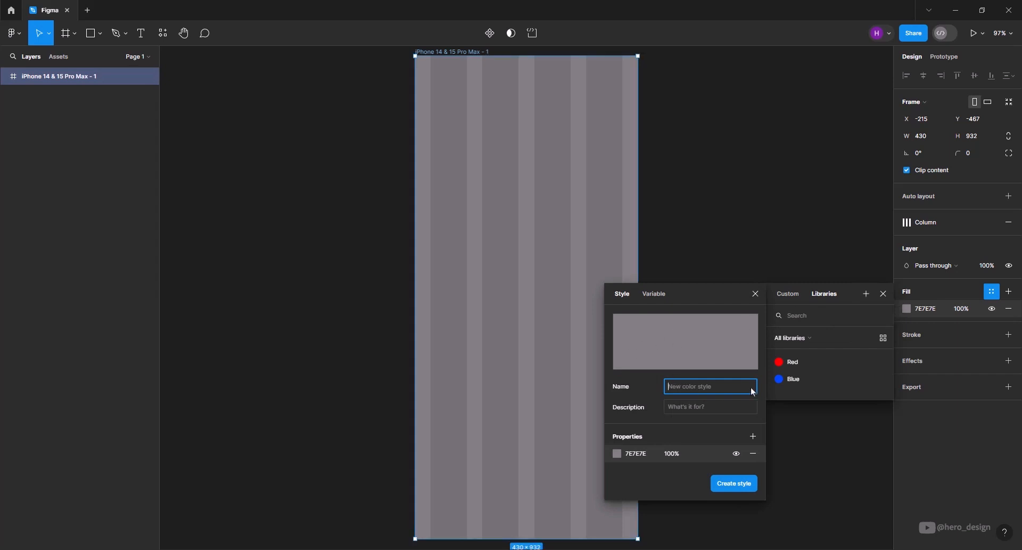
{"action": "type", "text": "Gray"}
{"action": "left_click", "coordinate": [737, 484]}
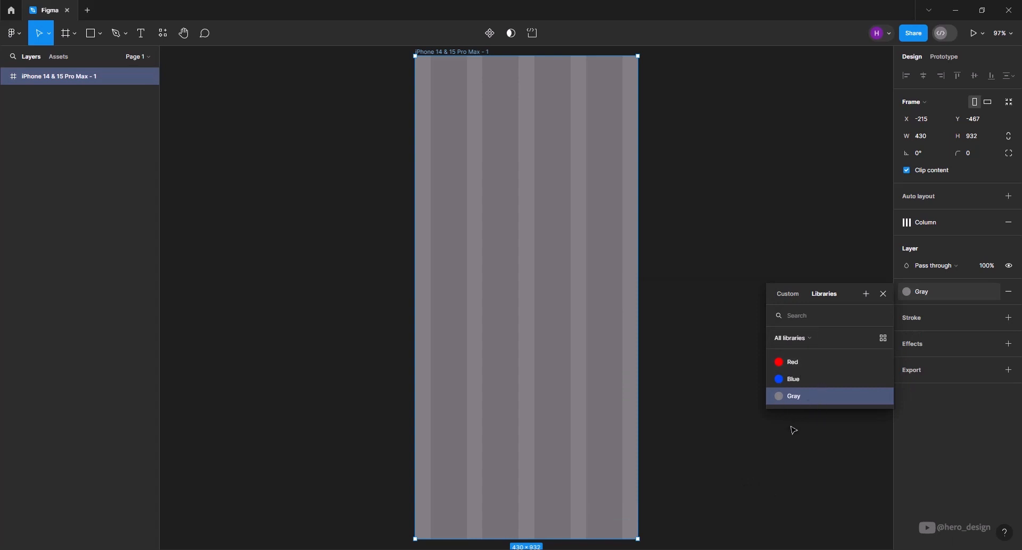
{"action": "left_click", "coordinate": [882, 295]}
{"action": "left_click", "coordinate": [784, 297]}
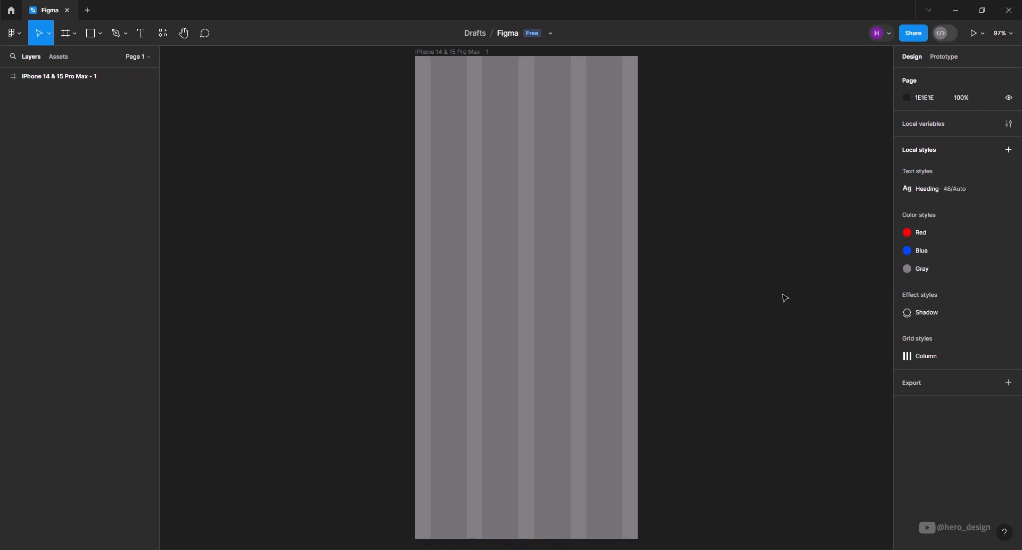